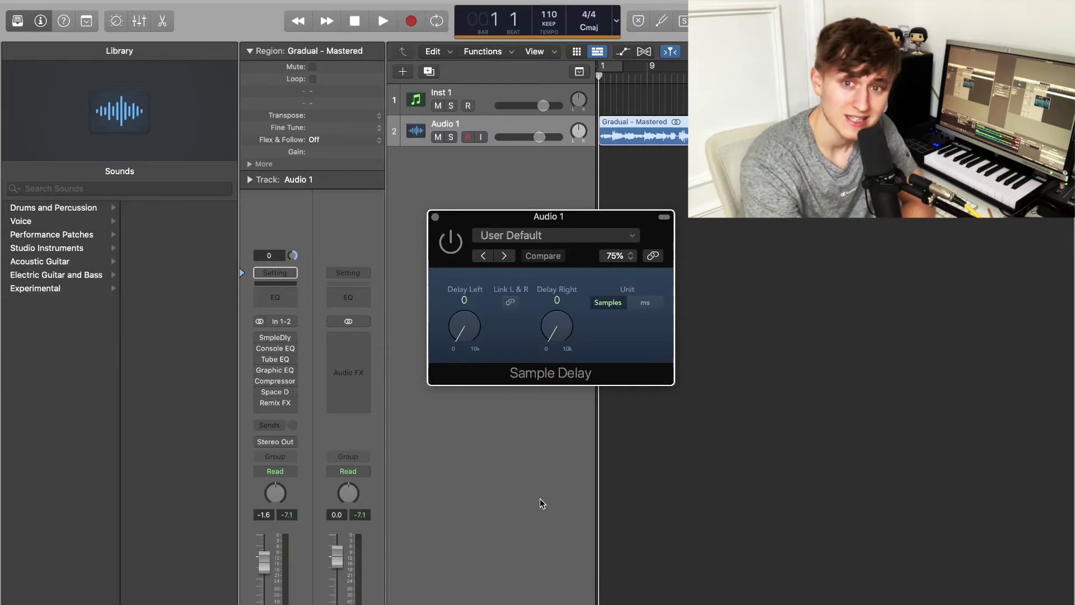
Reposition the Sample Delay window and set Audio 1's left delay to 183 samples
left_click_drag(586, 216, 663, 218)
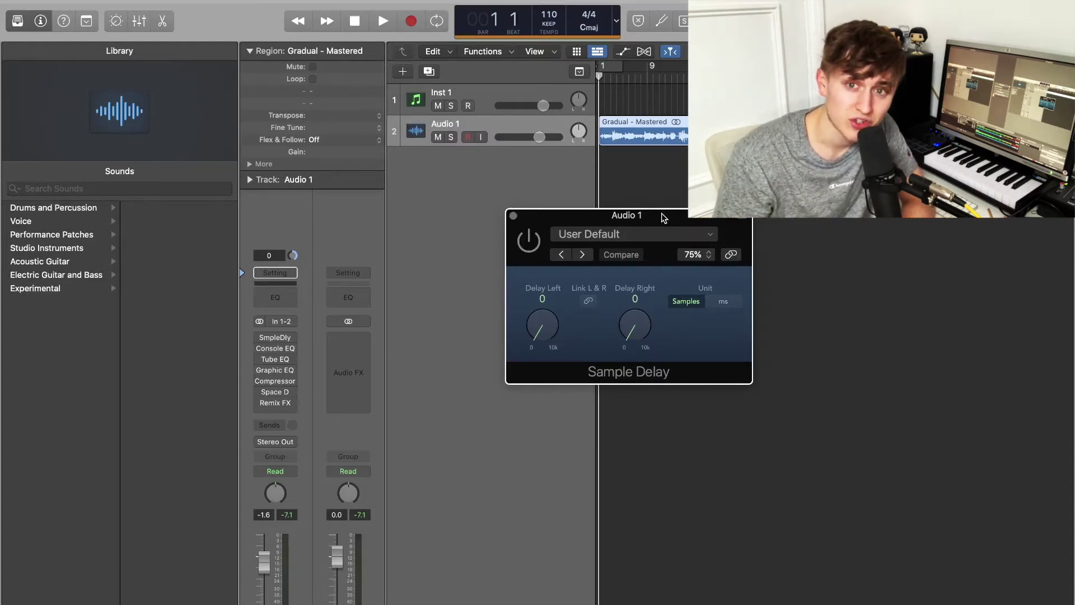
left_click_drag(663, 217, 665, 198)
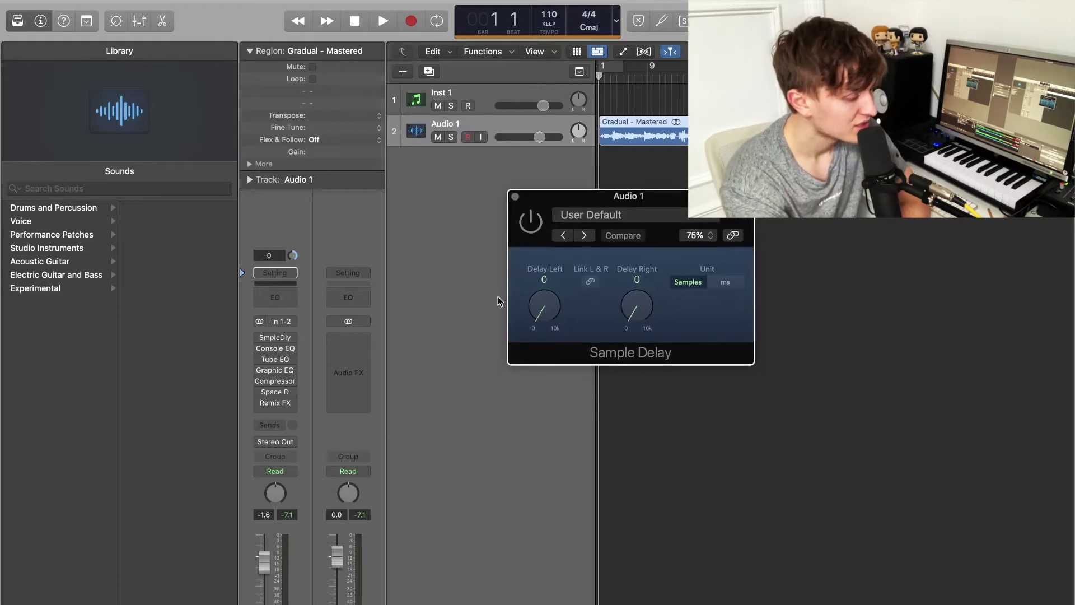
left_click_drag(545, 316, 545, 311)
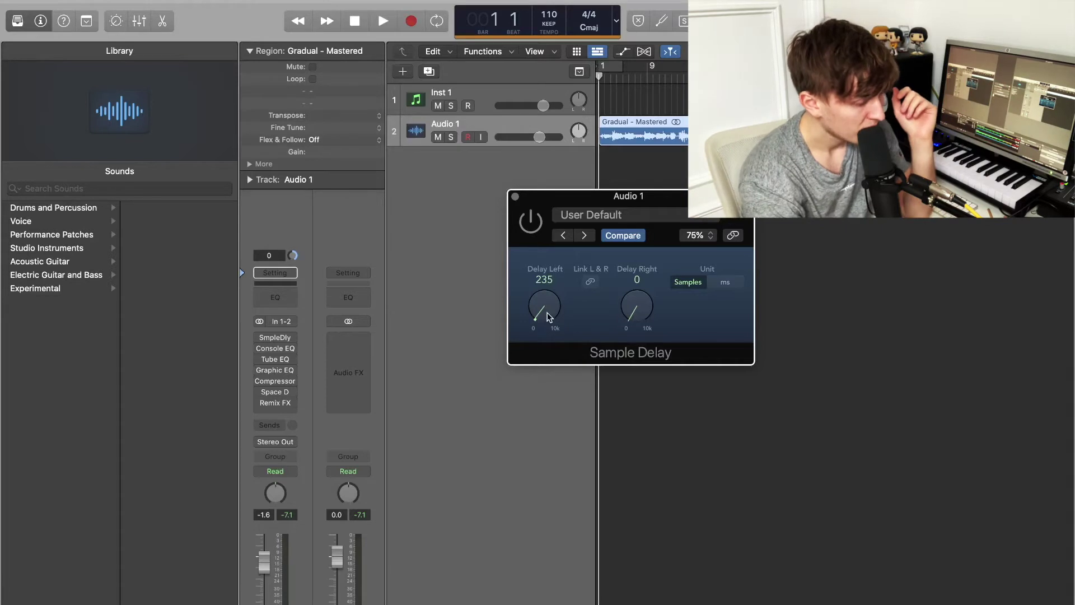
left_click_drag(547, 314, 549, 317)
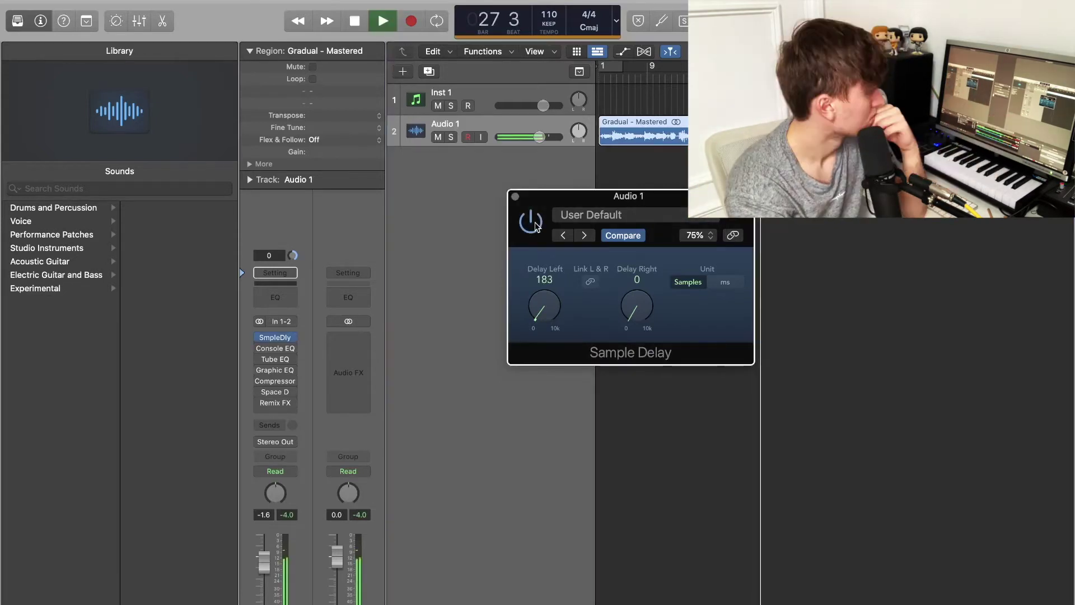
Toggle the Sample Delay's bypass during playback to compare the sound with and without it, and stop playback
left_click(535, 225)
left_click(535, 225)
left_click(535, 225)
key("space")
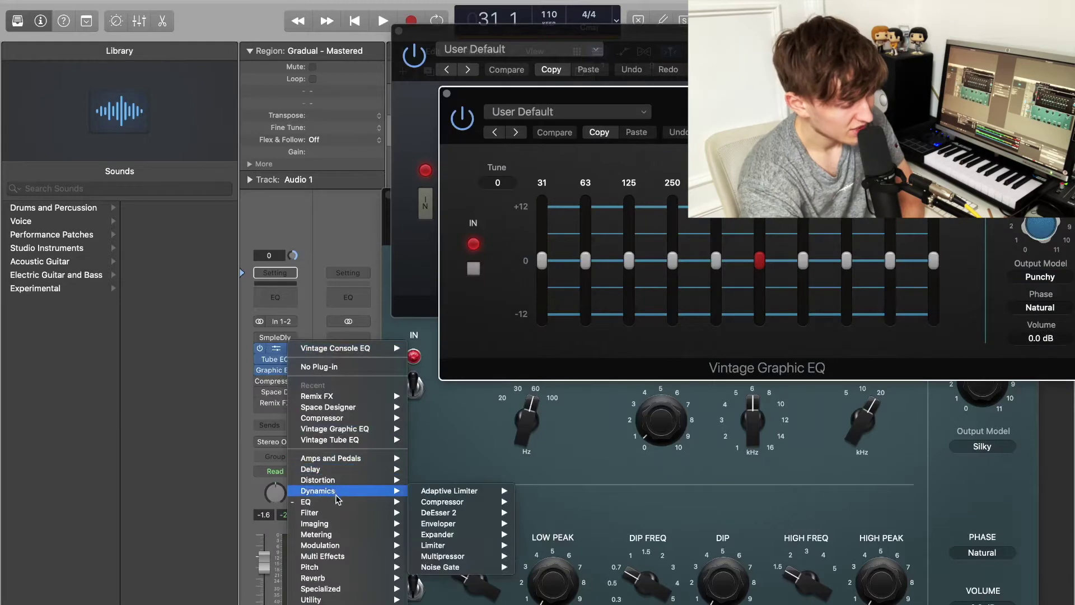
Browse the EQ plug-ins for the Console EQ insert to show the Vintage EQ Collection and its Stereo version of Vintage Console EQ
mouse_move(338, 501)
mouse_move(458, 546)
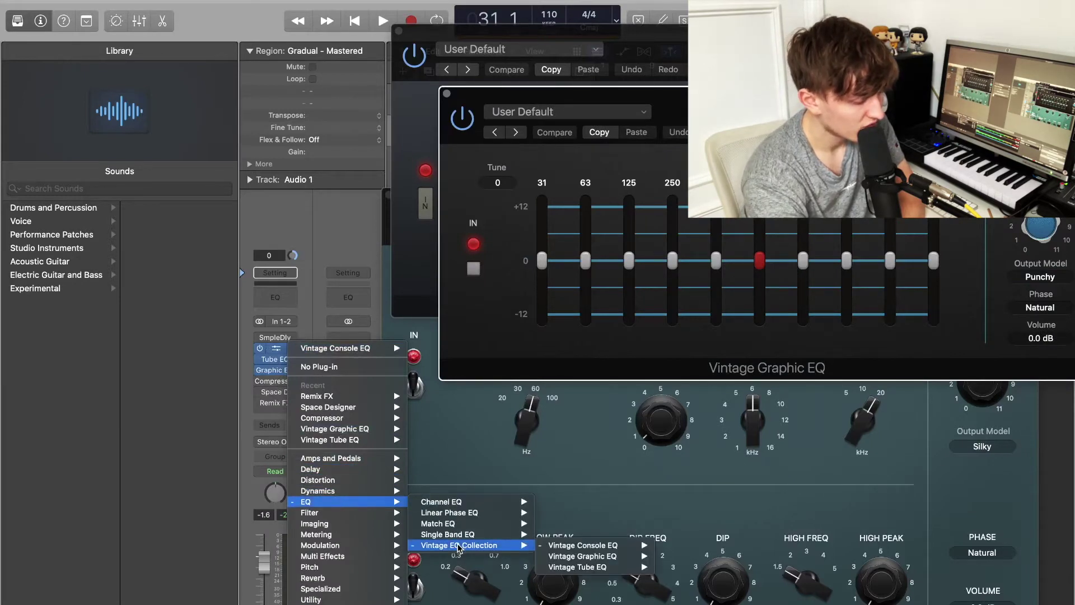
mouse_move(613, 568)
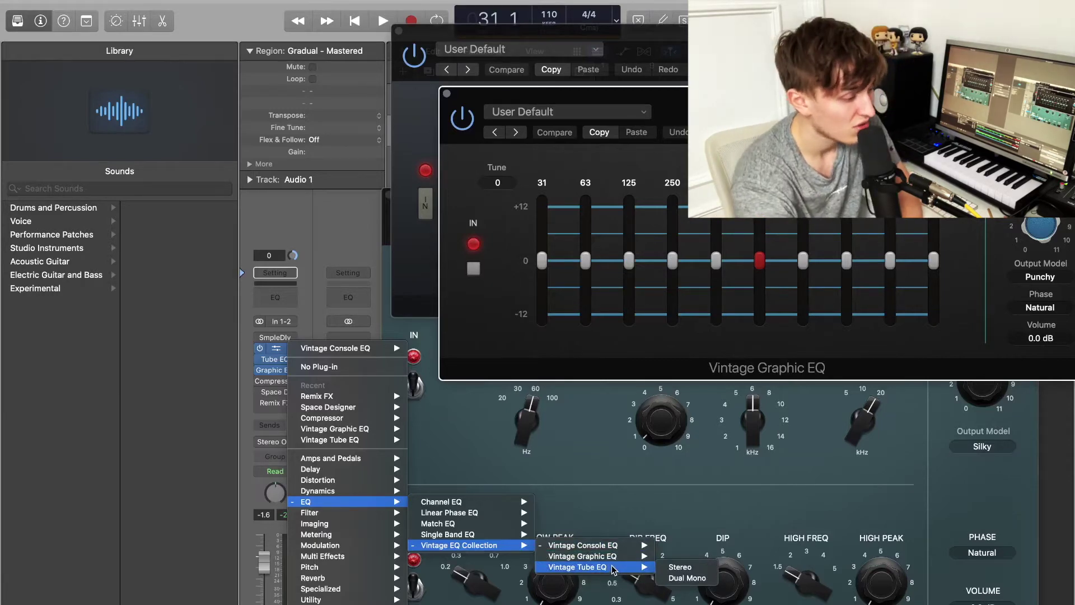
left_click(681, 545)
Rearrange the Vintage Graphic, Tube and Console EQ windows to view each one, and close the Tube EQ window
left_click_drag(953, 373, 795, 433)
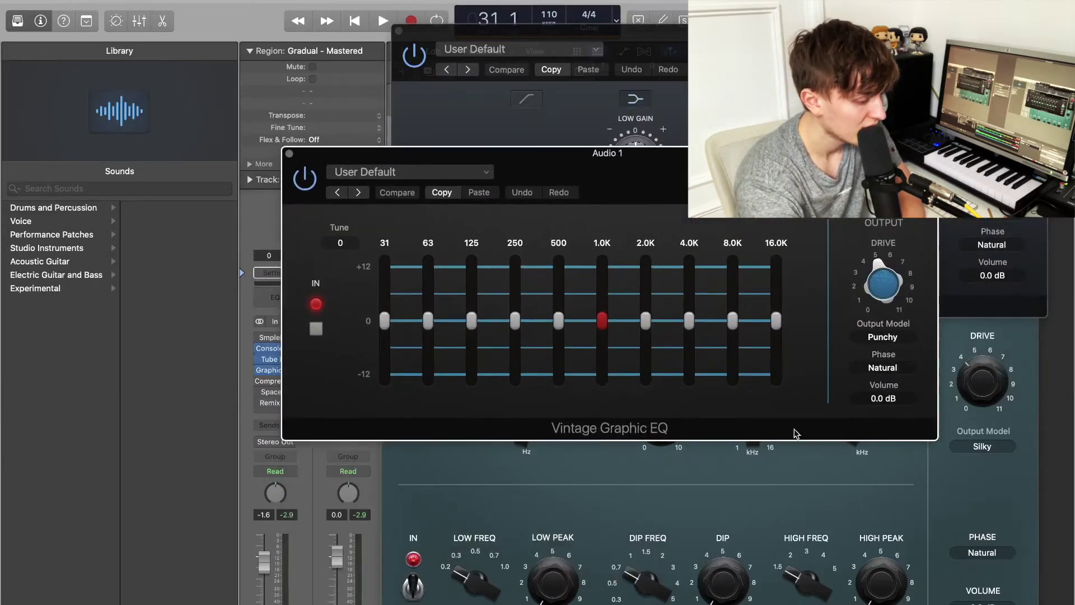
left_click(819, 475)
left_click_drag(792, 217, 656, 137)
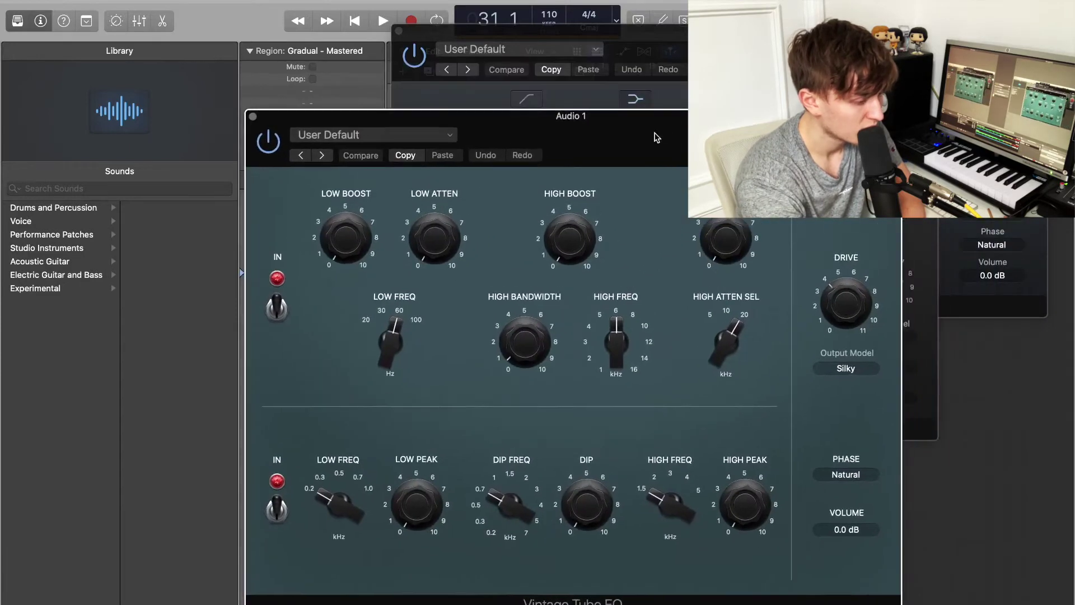
left_click(812, 31)
left_click_drag(812, 31, 708, 165)
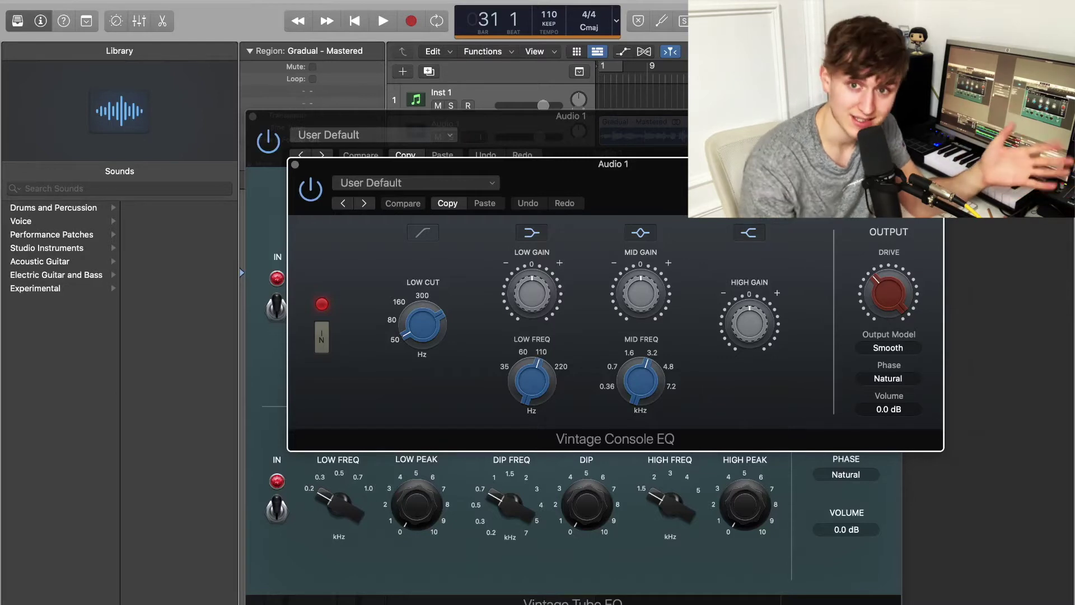
left_click_drag(785, 163, 769, 188)
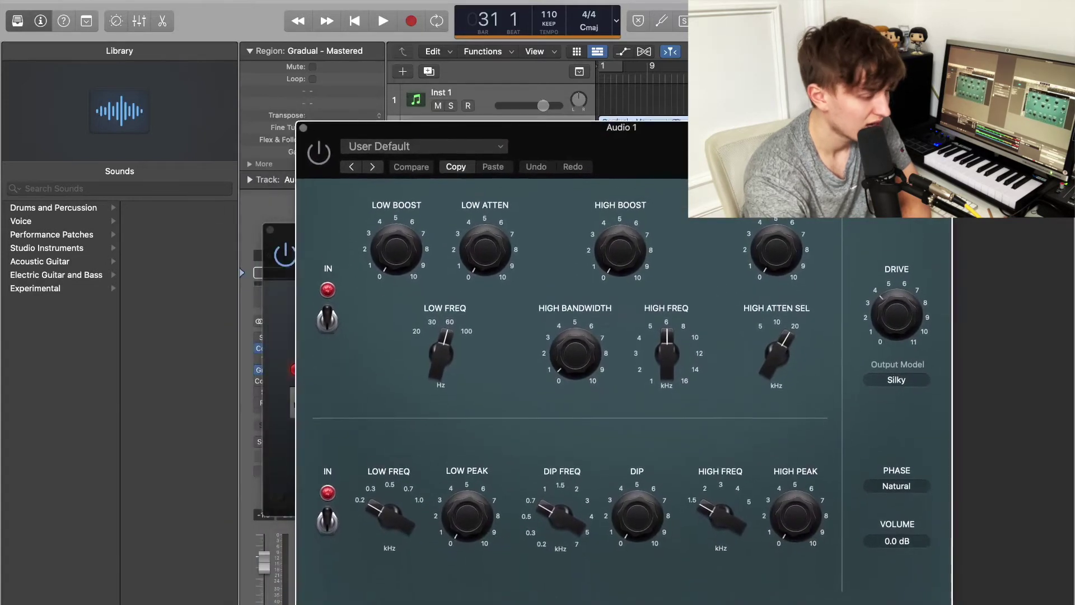
left_click(303, 118)
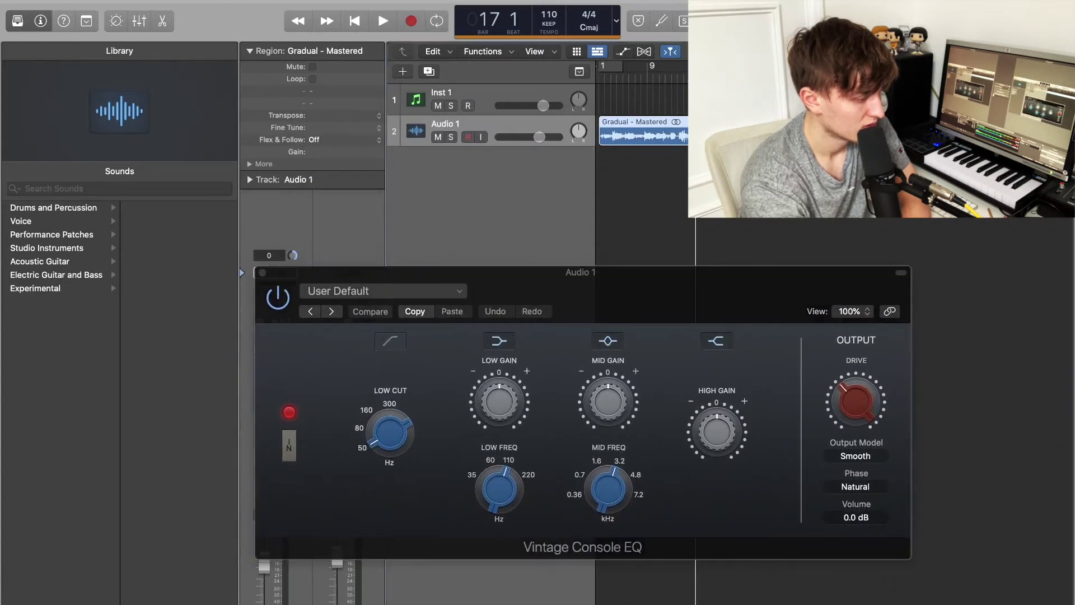
Play the track and, on the Vintage Console EQ, set High Gain to 1.4 dB and boost Mid Gain slightly at 5.440 kHz
key("space")
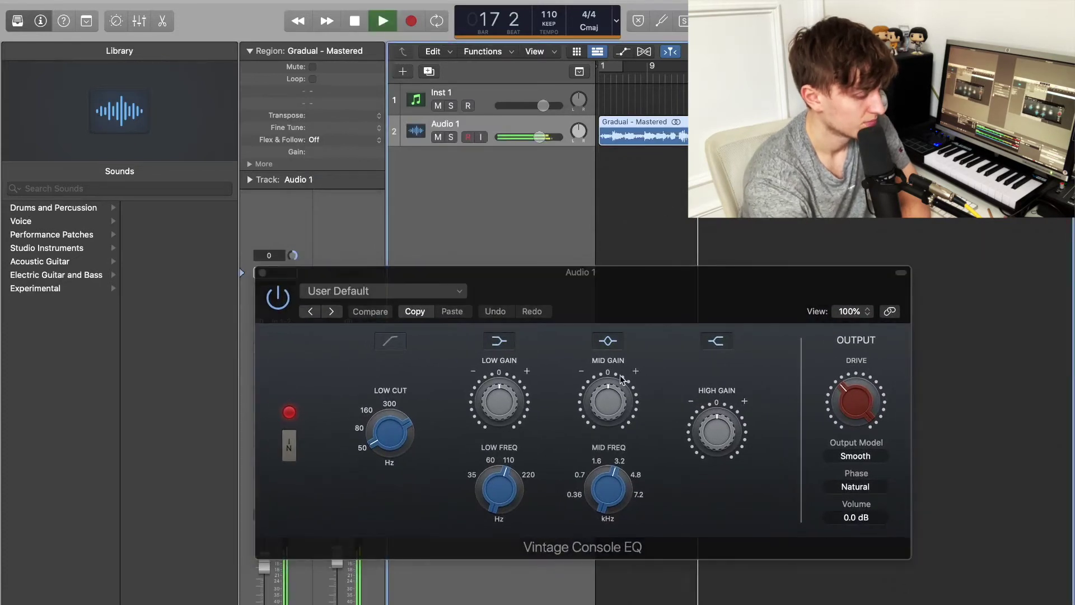
left_click(683, 401)
left_click_drag(683, 401, 707, 404)
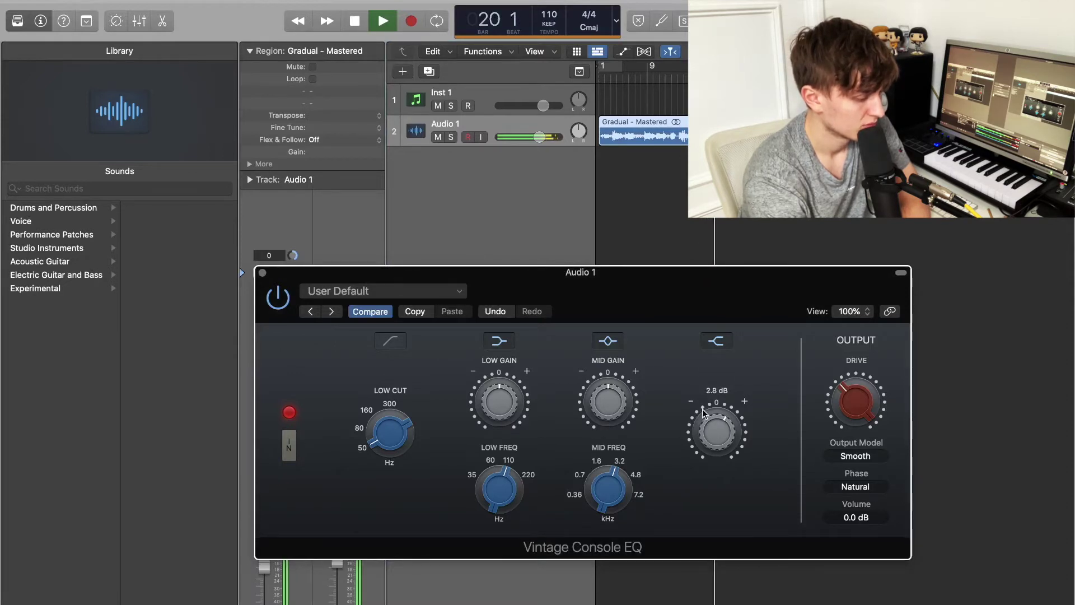
left_click_drag(617, 407, 616, 399)
mouse_move(608, 465)
left_mouse_down()
mouse_move(605, 431)
mouse_move(606, 443)
left_mouse_up()
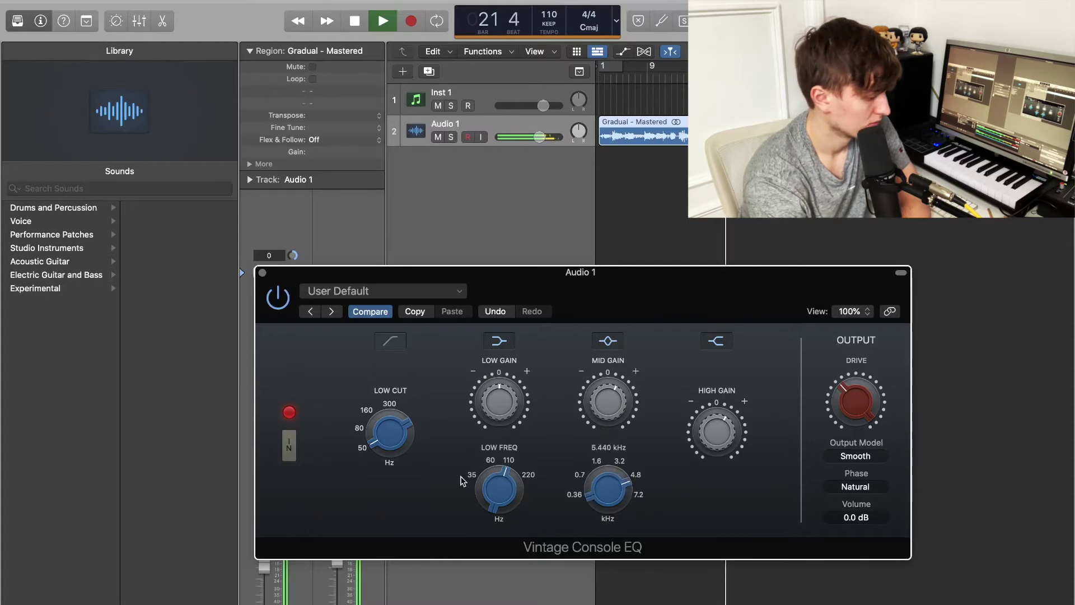
mouse_move(718, 441)
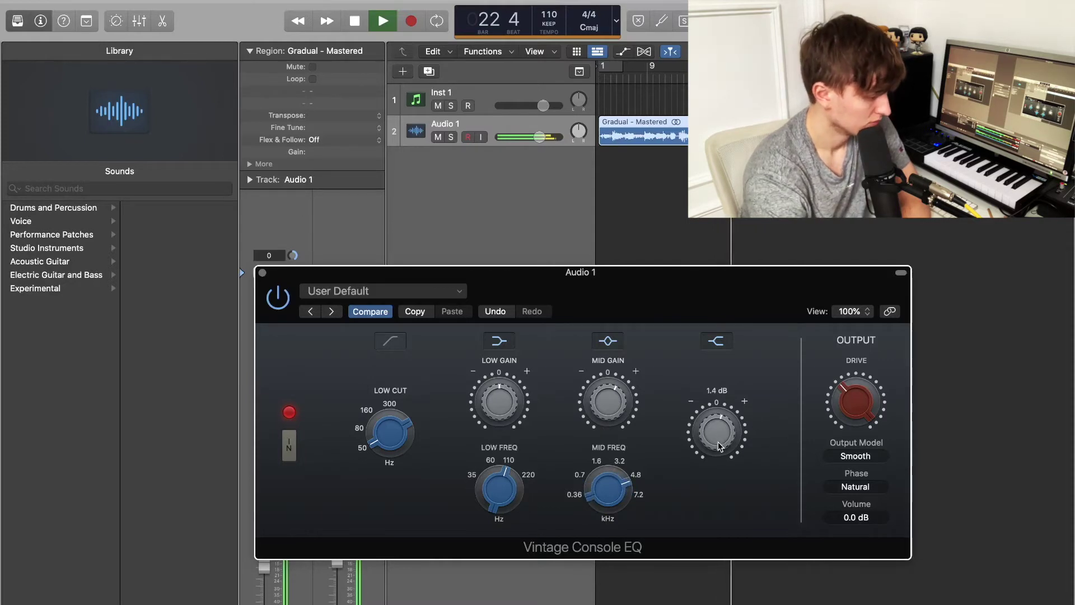
Configure the Vintage Console EQ output with Drive at 7.4, the Punchy output model and Linear phase
left_click_drag(857, 399, 873, 343)
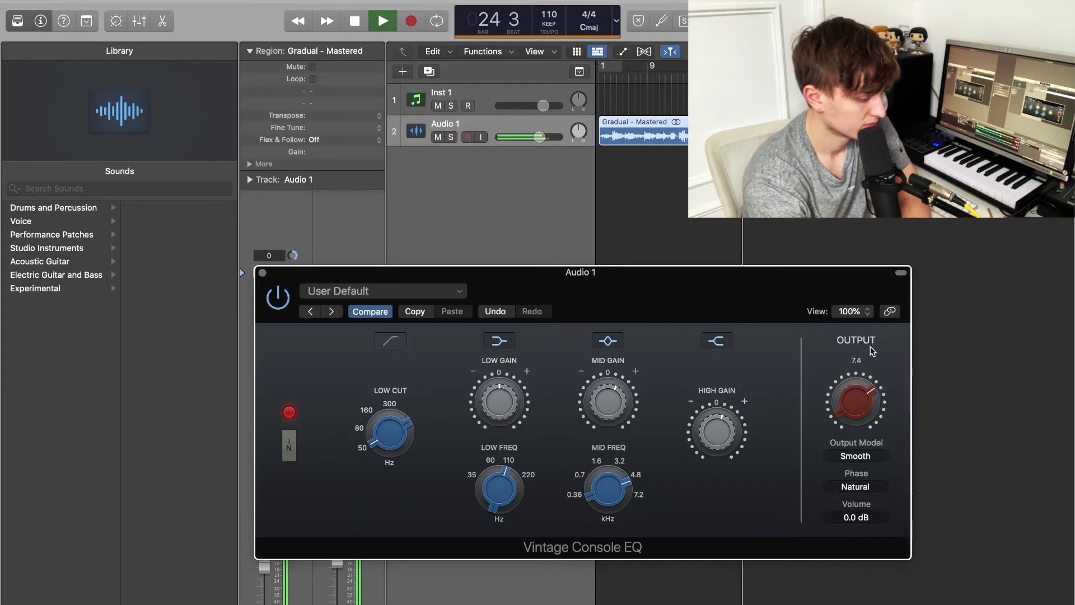
left_click(862, 443)
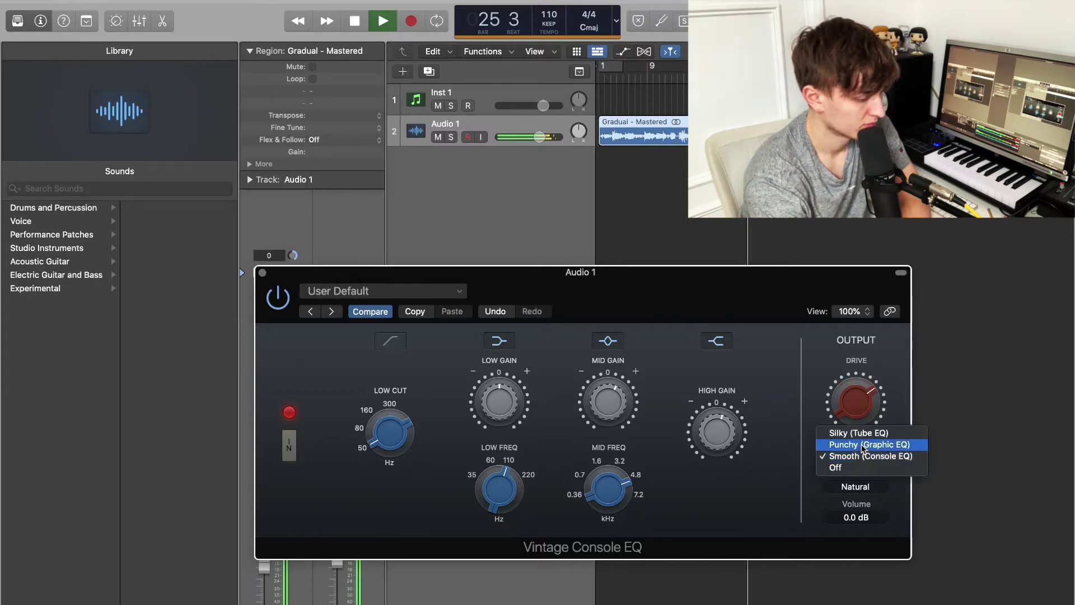
left_click(863, 447)
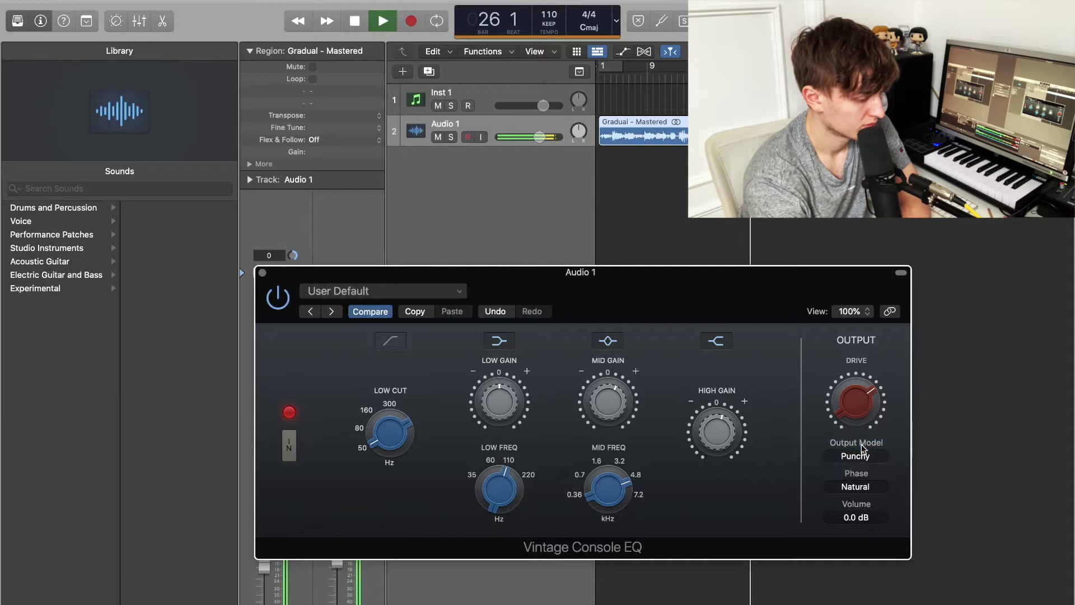
left_click(862, 487)
left_click(852, 498)
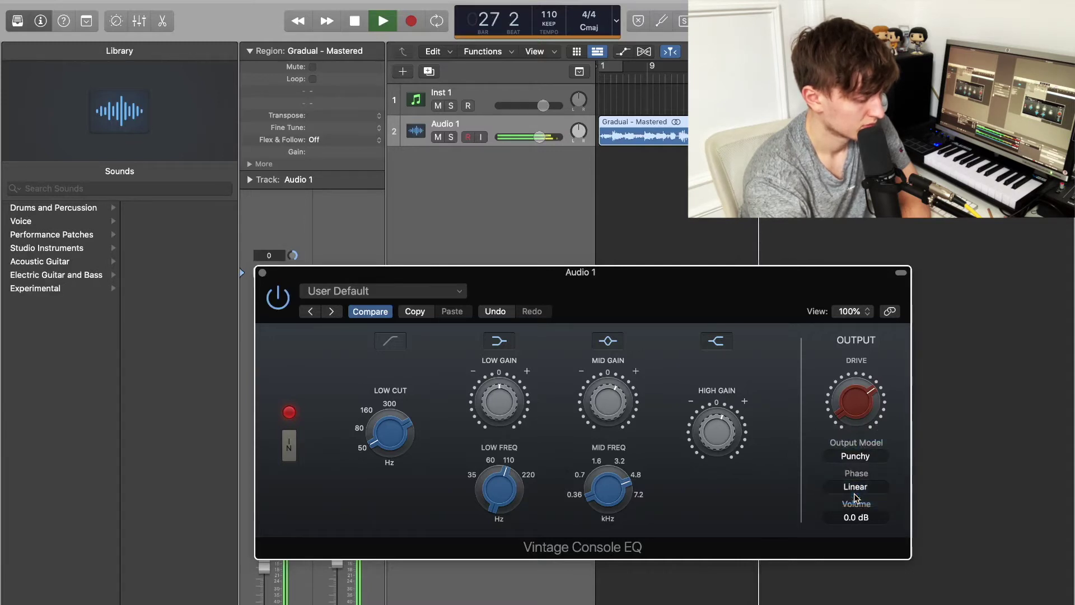
Reduce the Vintage Console EQ's Low Gain slightly, close its window and stop playback
mouse_move(492, 386)
left_click_drag(490, 379, 496, 409)
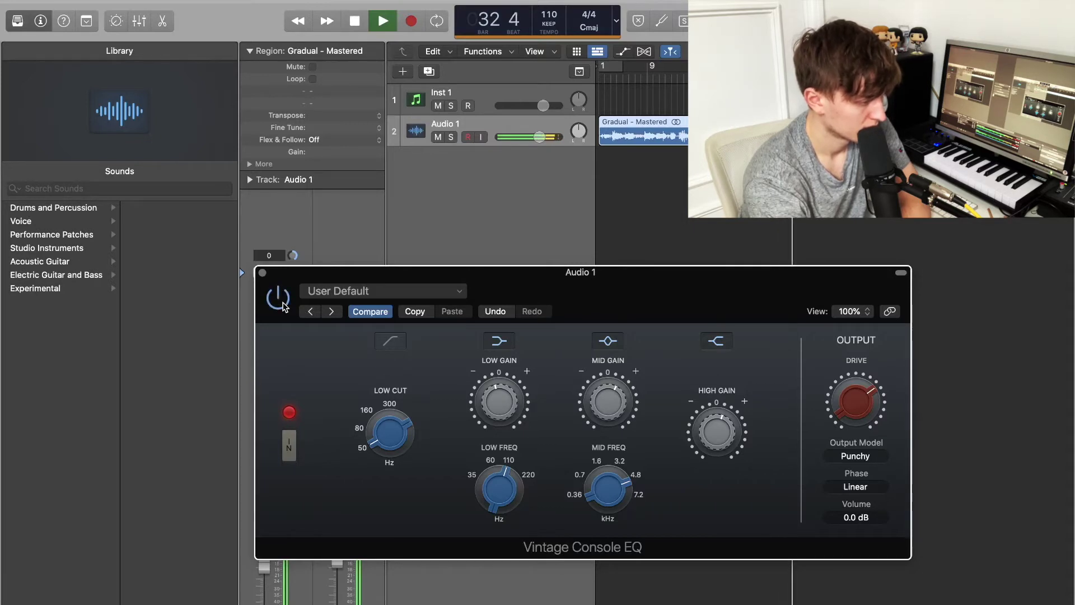
key("super+w")
key("space")
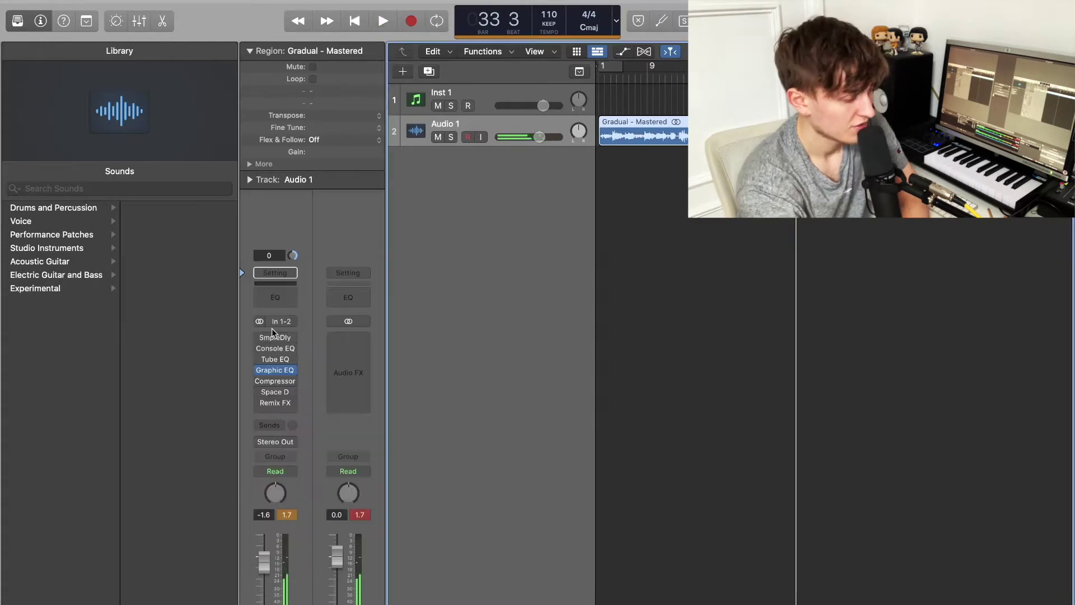
Open the Vintage Tube EQ and, during playback, set Low Boost to about 3.2 and High Boost to about 2.9
left_click(275, 359)
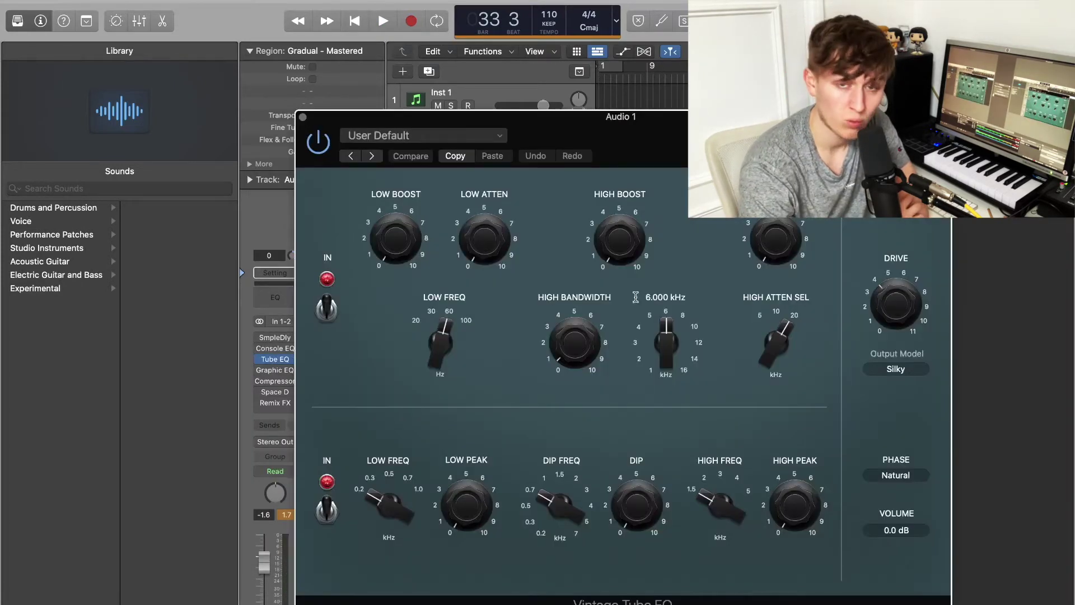
key("space")
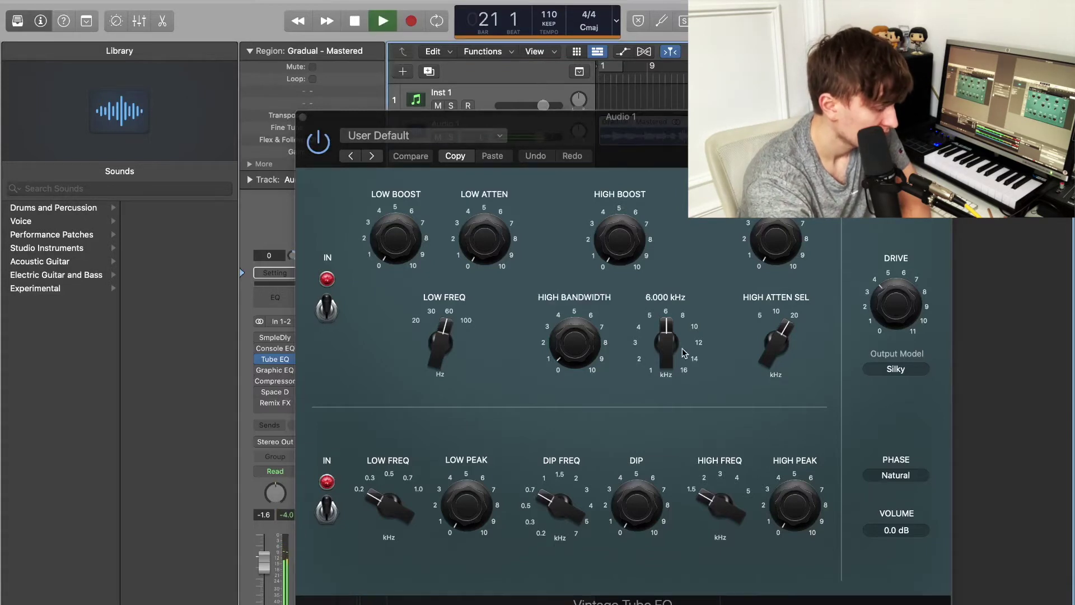
left_click_drag(620, 241, 614, 141)
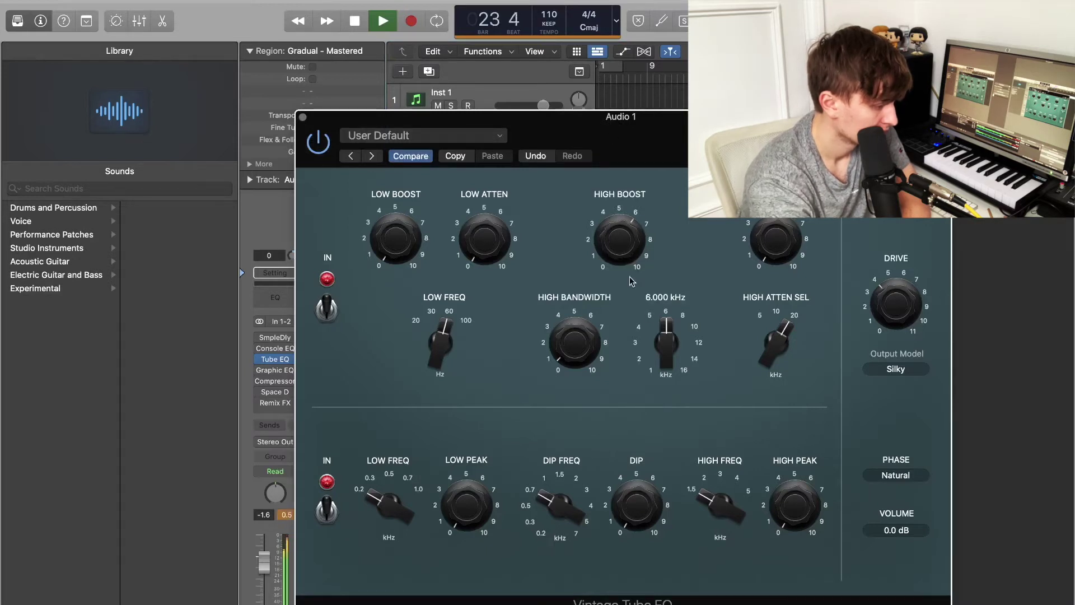
left_click(620, 240, "alt")
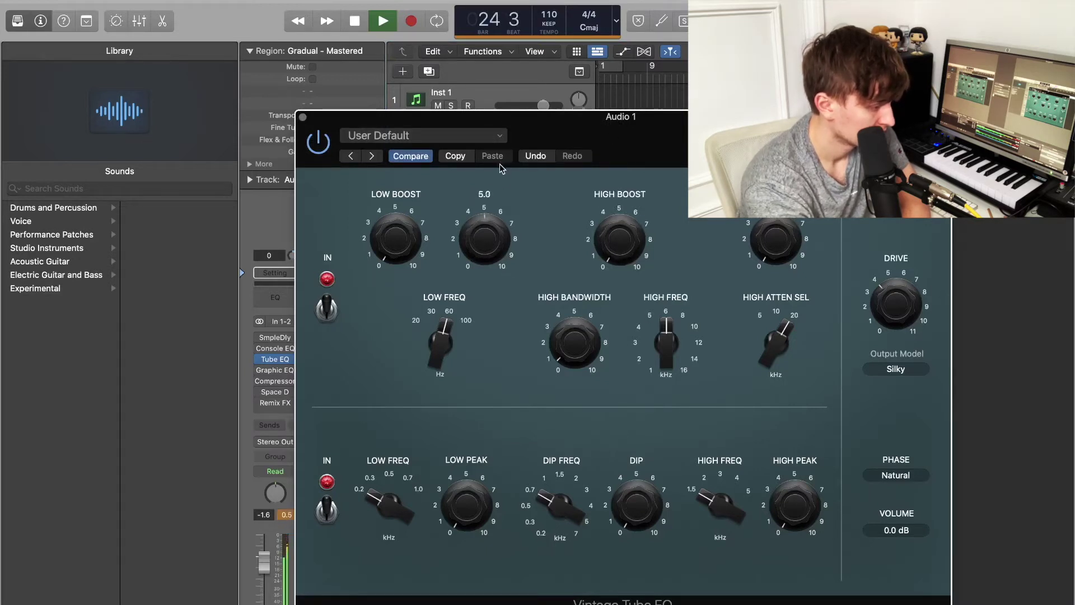
left_click_drag(403, 202, 402, 180)
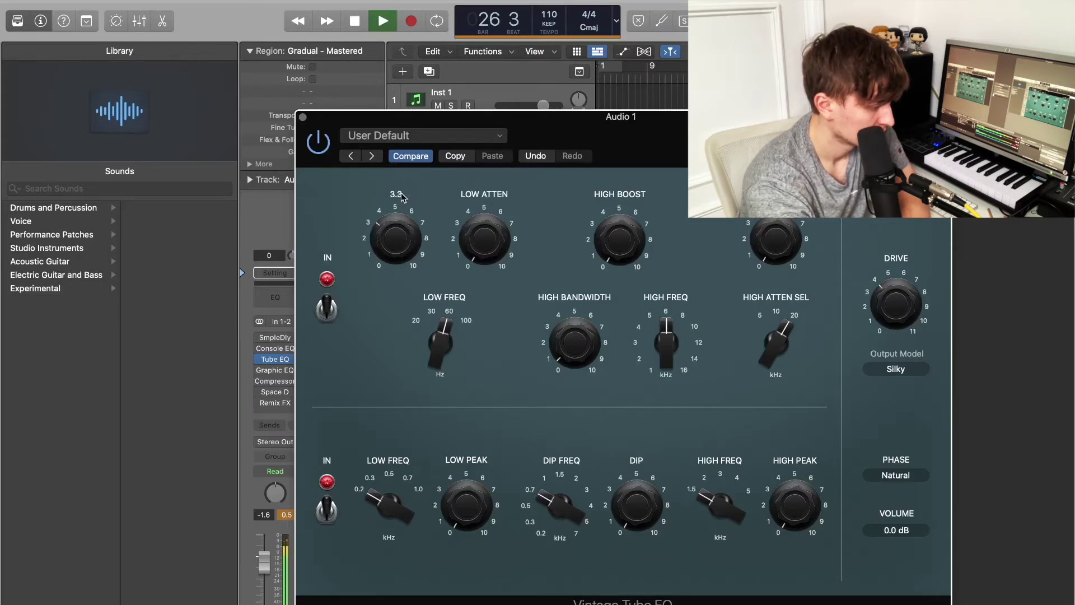
left_click_drag(624, 219, 623, 197)
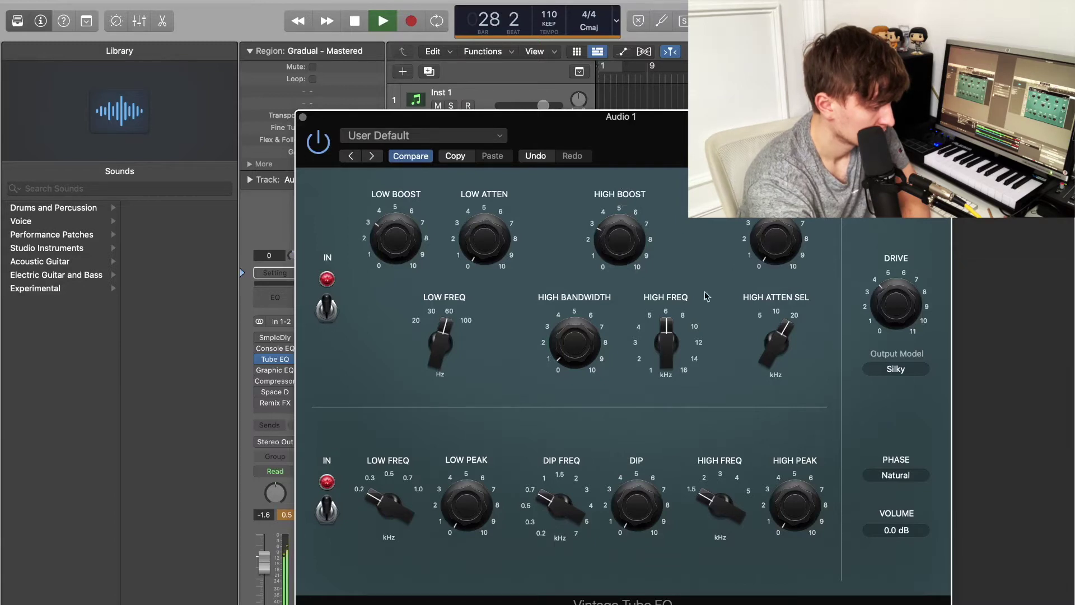
On the Vintage Tube EQ, raise High Bandwidth slightly, set Drive to 4.7 and lower Low Boost to about 2
left_click(595, 348)
mouse_move(595, 347)
left_mouse_down()
mouse_move(589, 331)
mouse_move(591, 348)
left_mouse_up()
left_click_drag(920, 320, 899, 311)
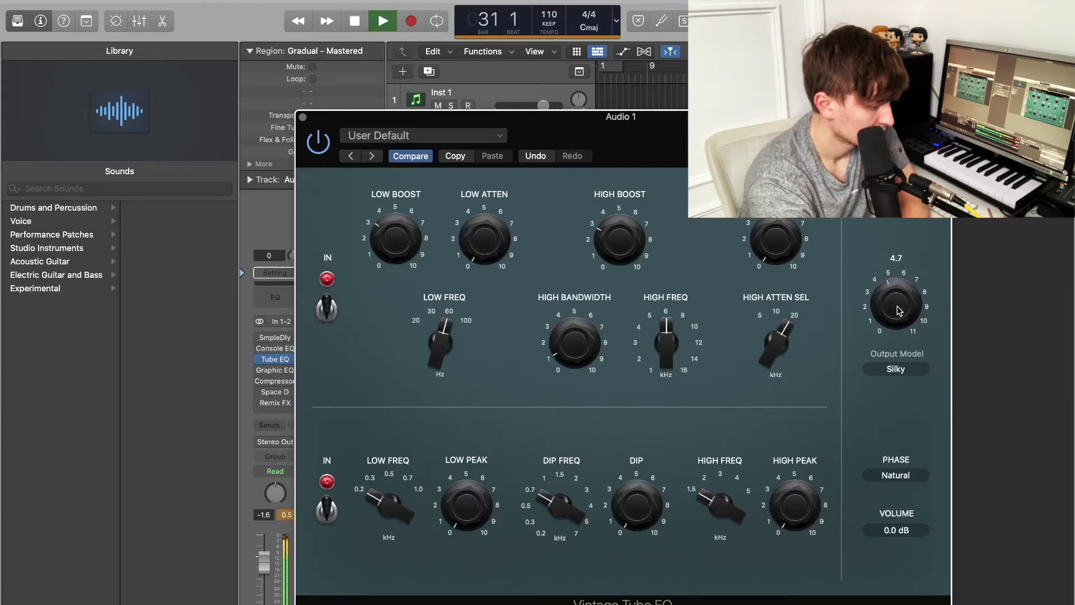
left_click(414, 239)
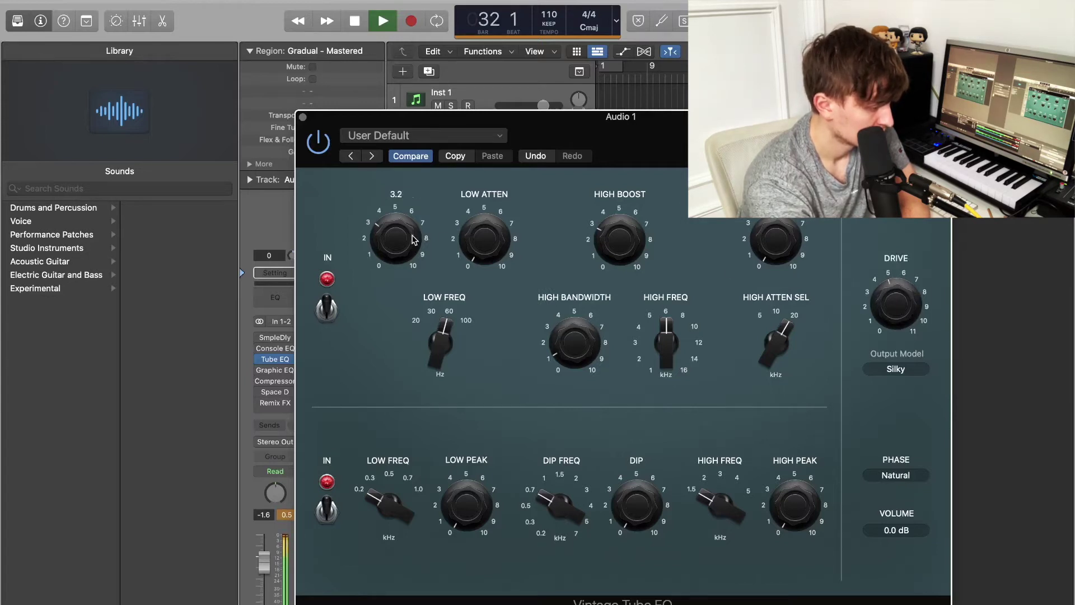
left_click_drag(416, 274, 417, 266)
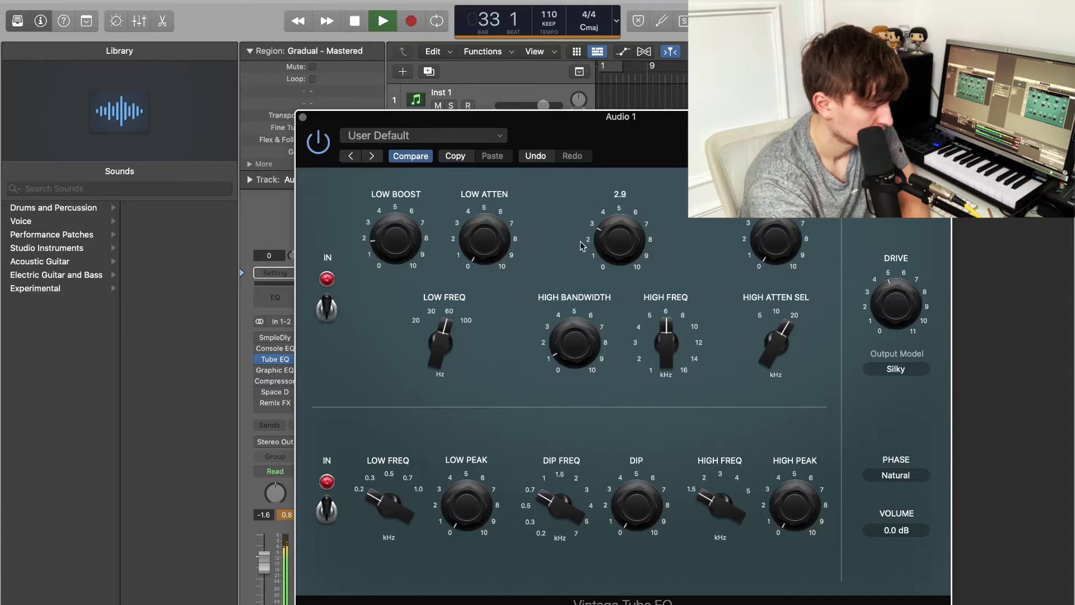
Toggle the Vintage Tube EQ's bypass to compare the processed and unprocessed sound, close its window and stop playback
left_click(319, 143)
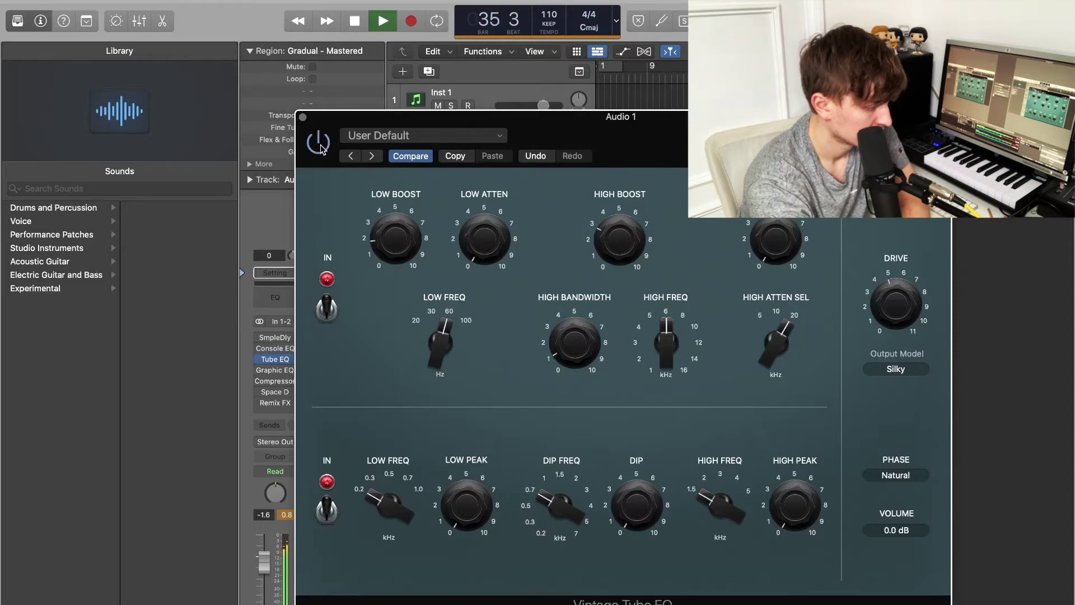
left_click(319, 143)
left_click(320, 145)
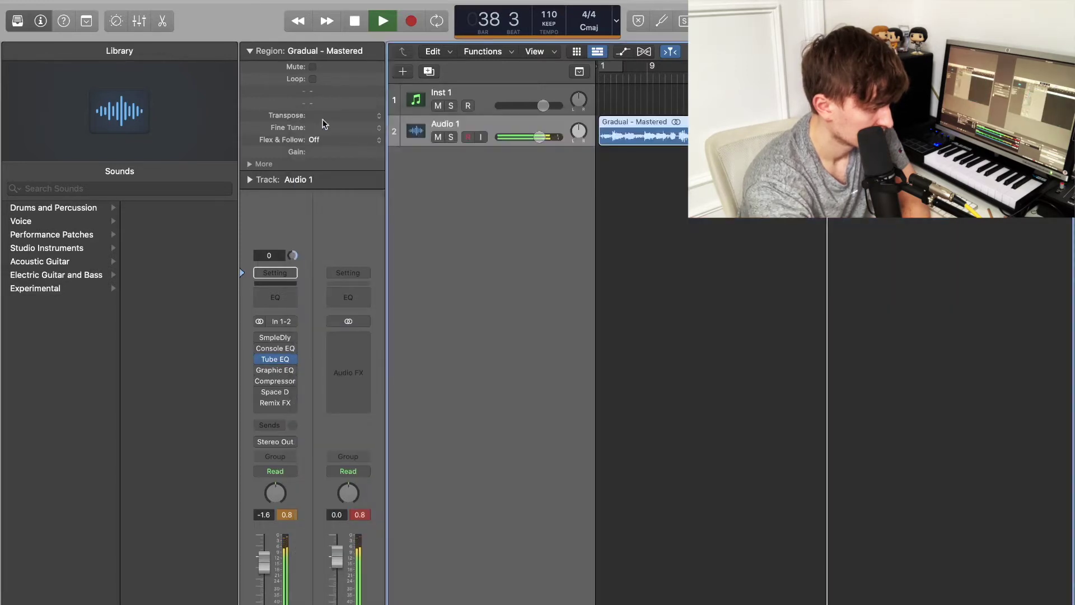
left_click(302, 117)
key("space")
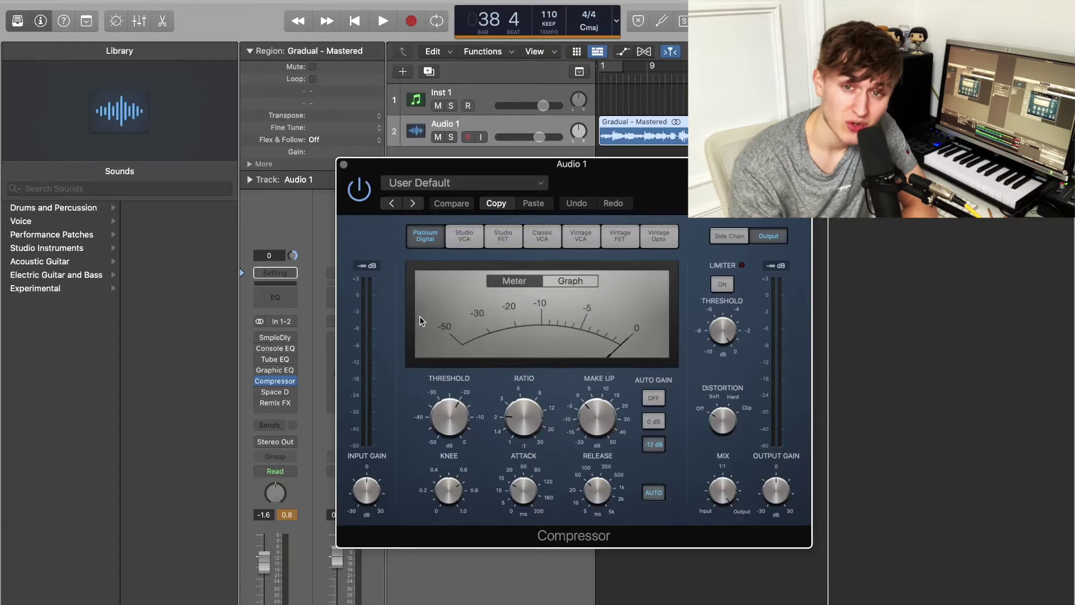
Preview the Compressor models in turn: Studio VCA, Studio FET, Classic VCA, Vintage VCA, Vintage FET and Vintage Opto
left_click(464, 235)
left_click(504, 240)
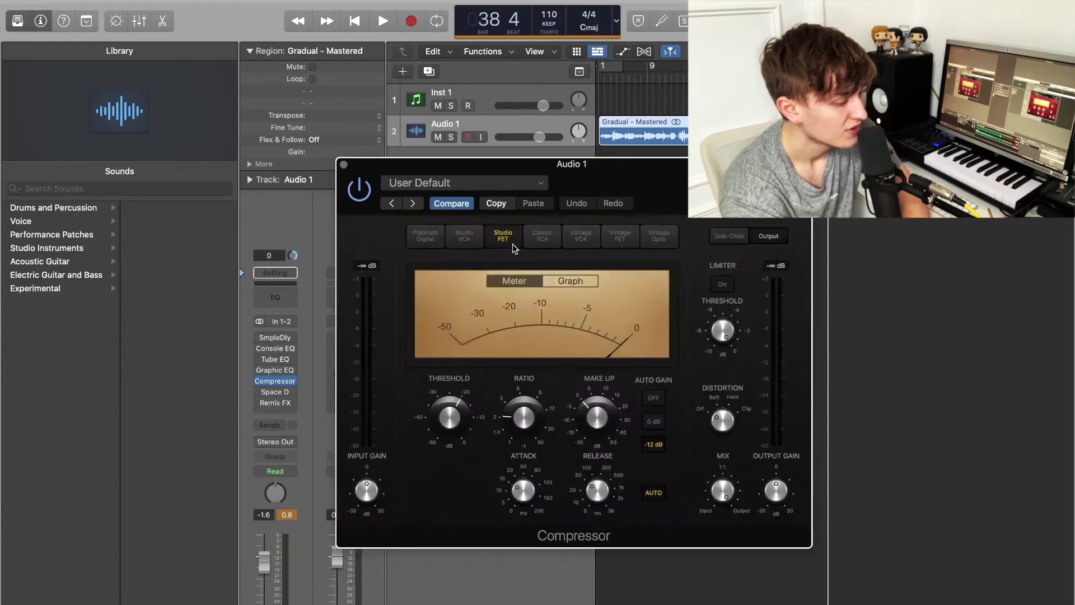
left_click(546, 240)
left_click(582, 239)
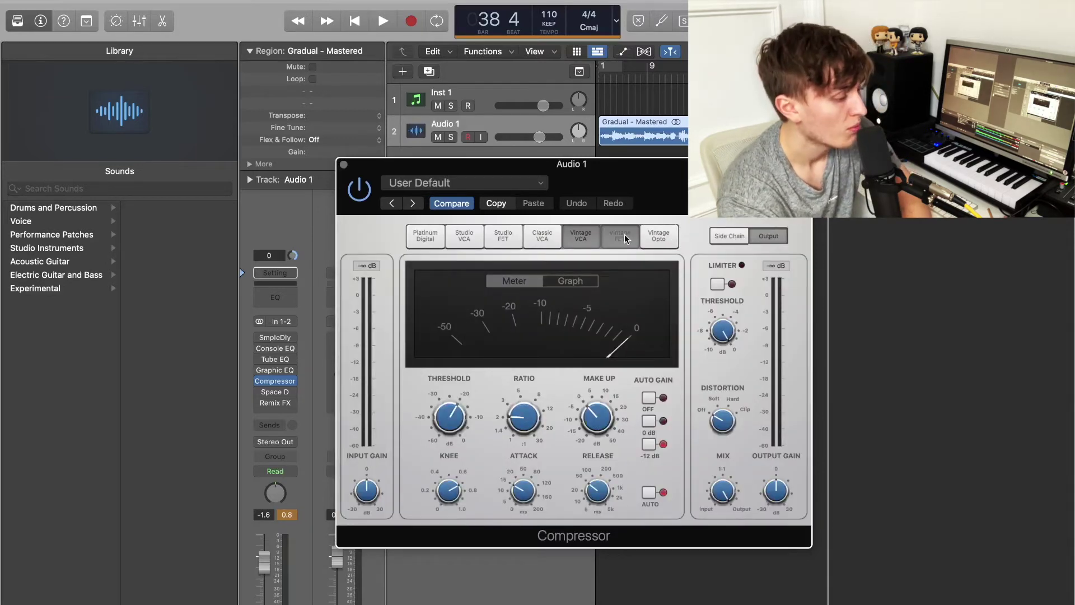
left_click(624, 235)
left_click(660, 238)
Compare the Compressor's Classic VCA, Studio FET, Vintage VCA, Vintage FET and Vintage Opto models again, finishing on Studio VCA
left_click(539, 240)
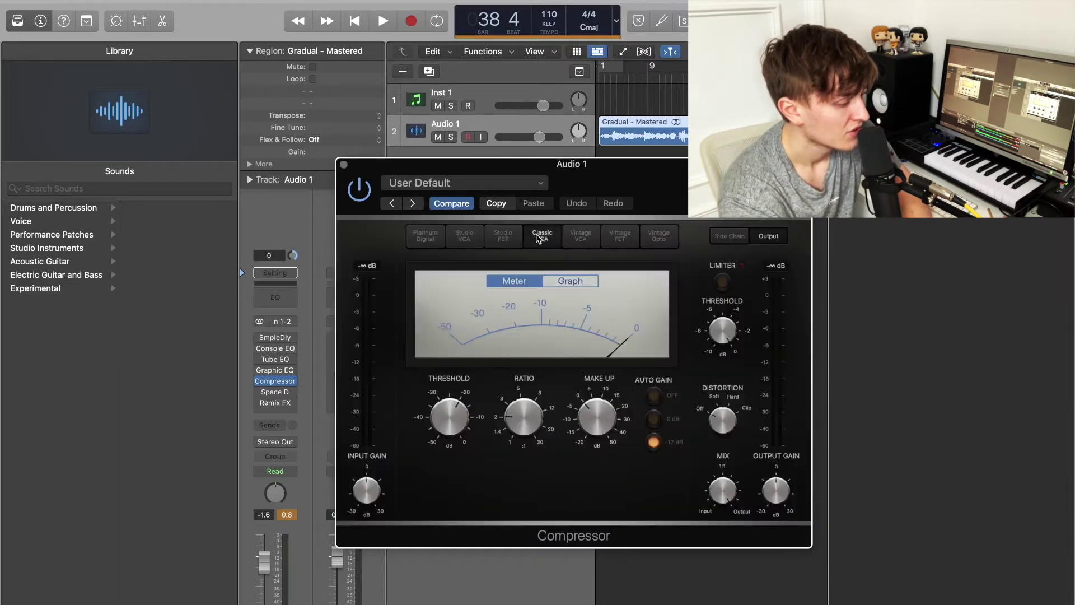
left_click(499, 237)
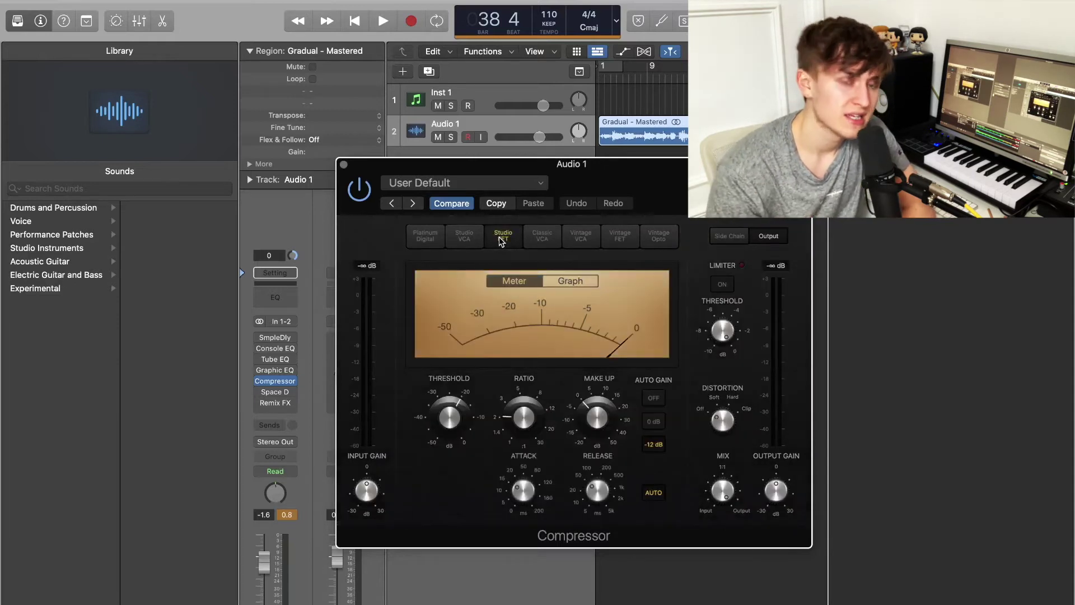
left_click(472, 240)
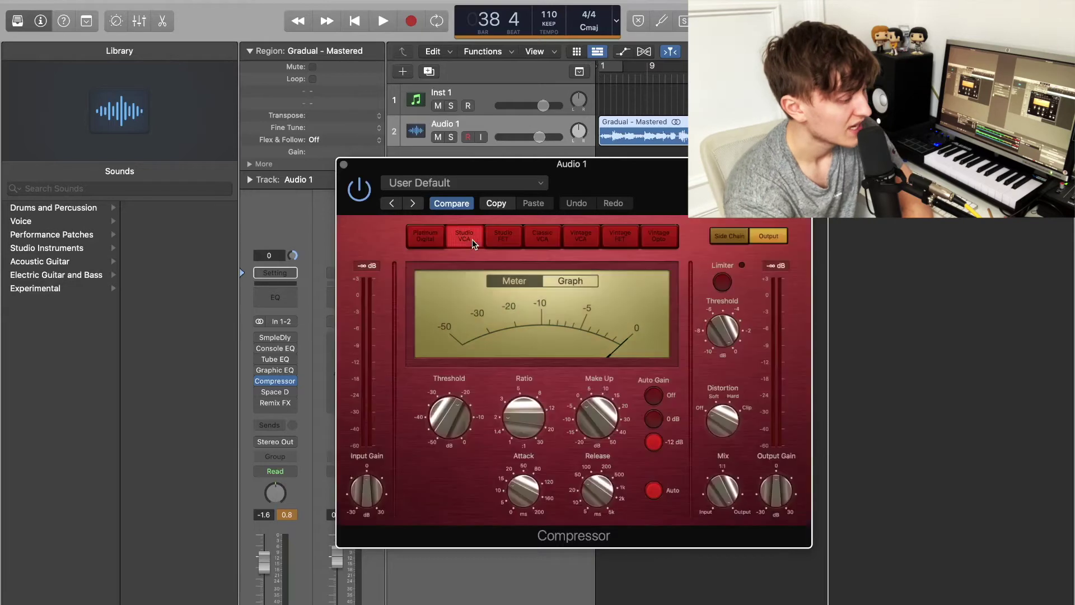
left_click(581, 238)
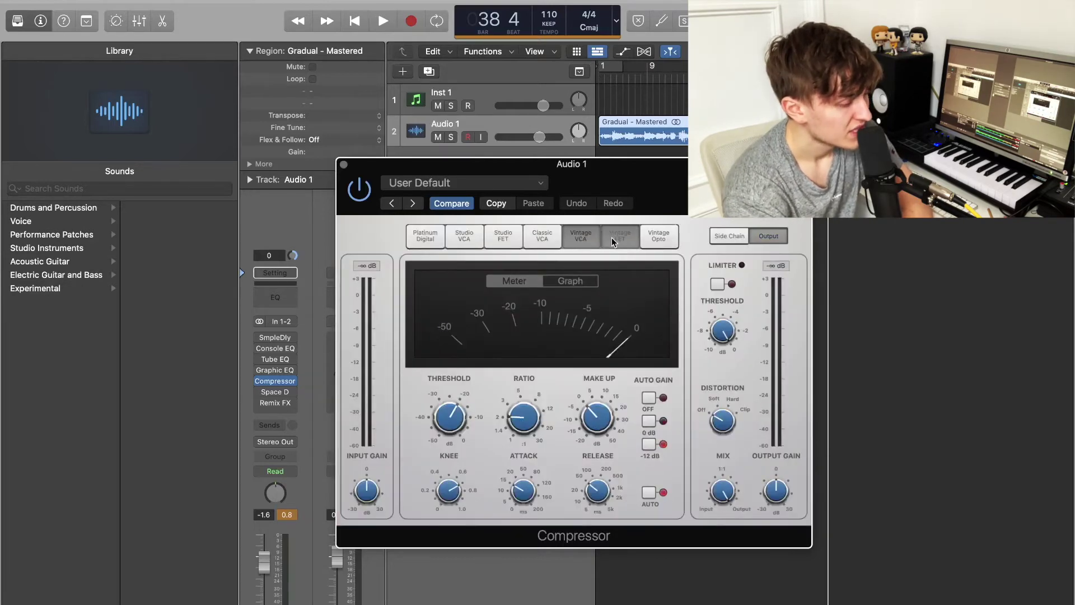
left_click(612, 237)
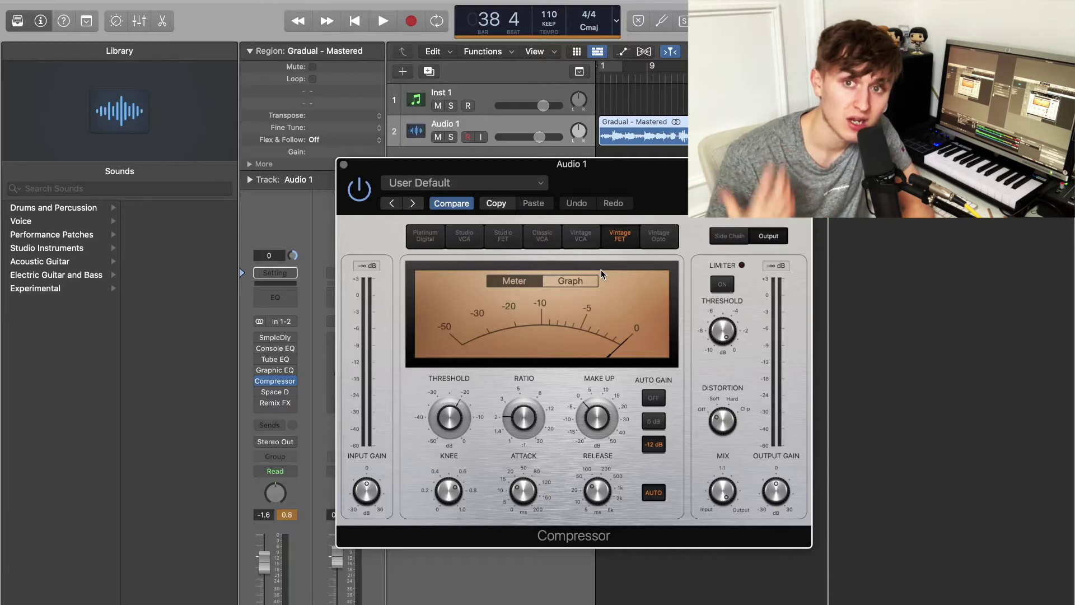
left_click(664, 238)
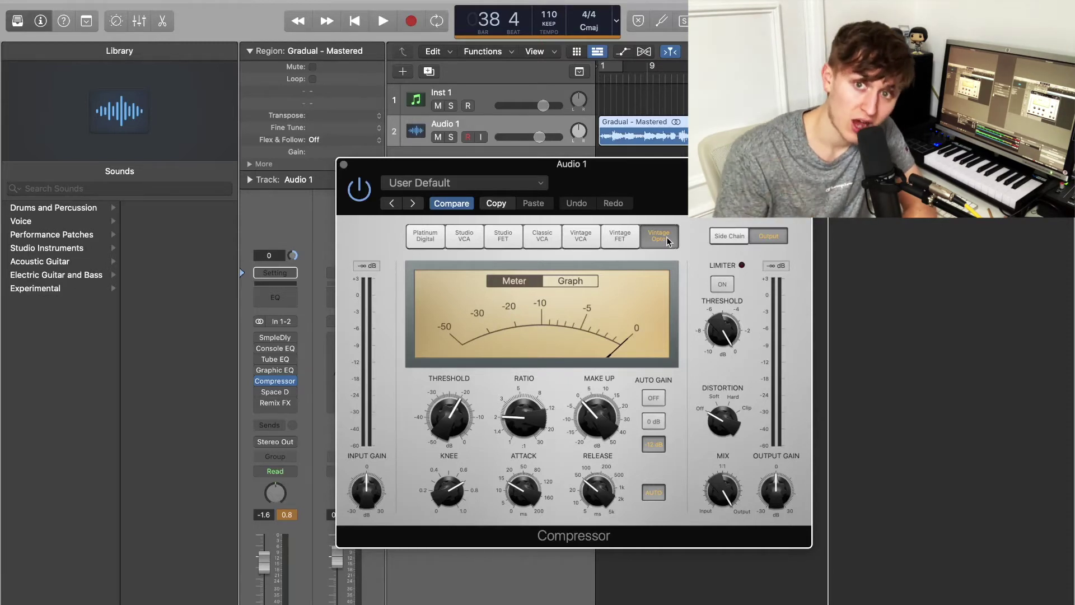
left_click(477, 237)
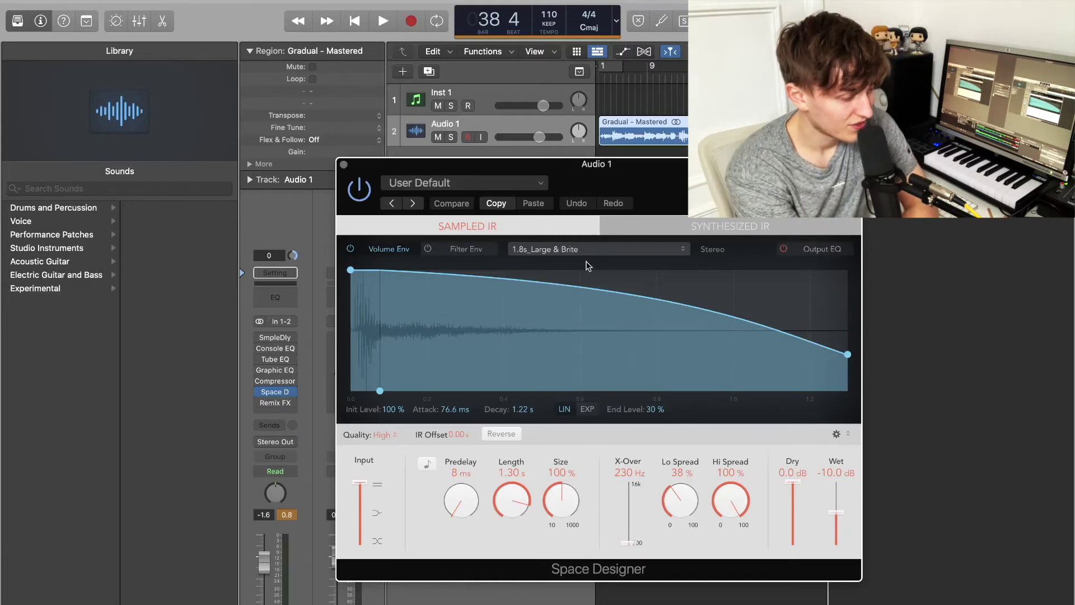
Look through Space Designer's impulse responses and presets without choosing one, and raise its Wet level to 0.0 dB
left_click(607, 253)
left_click(653, 255)
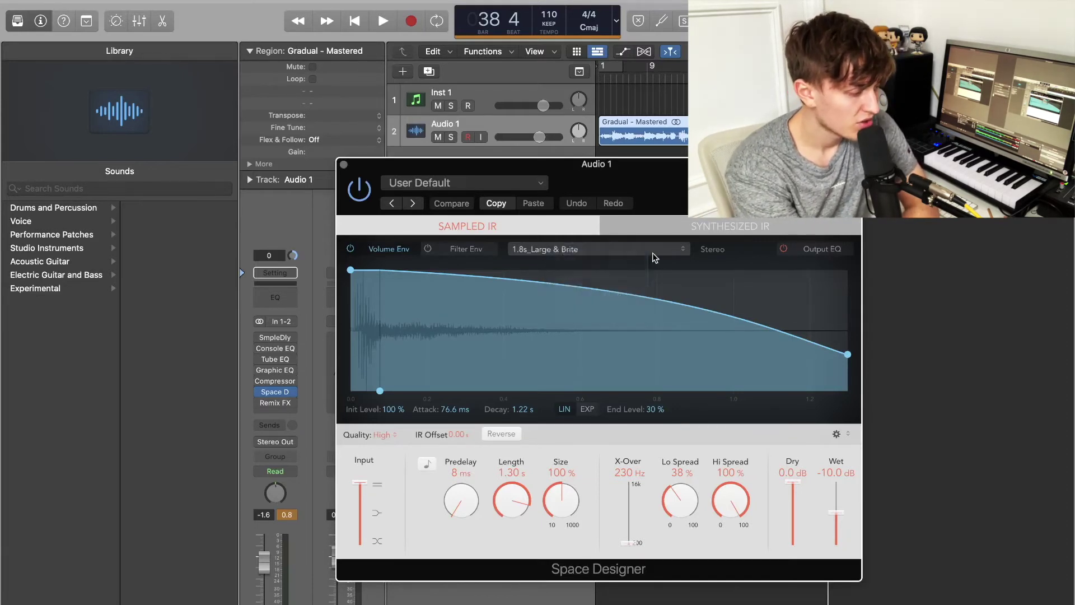
left_click(537, 182)
mouse_move(538, 423)
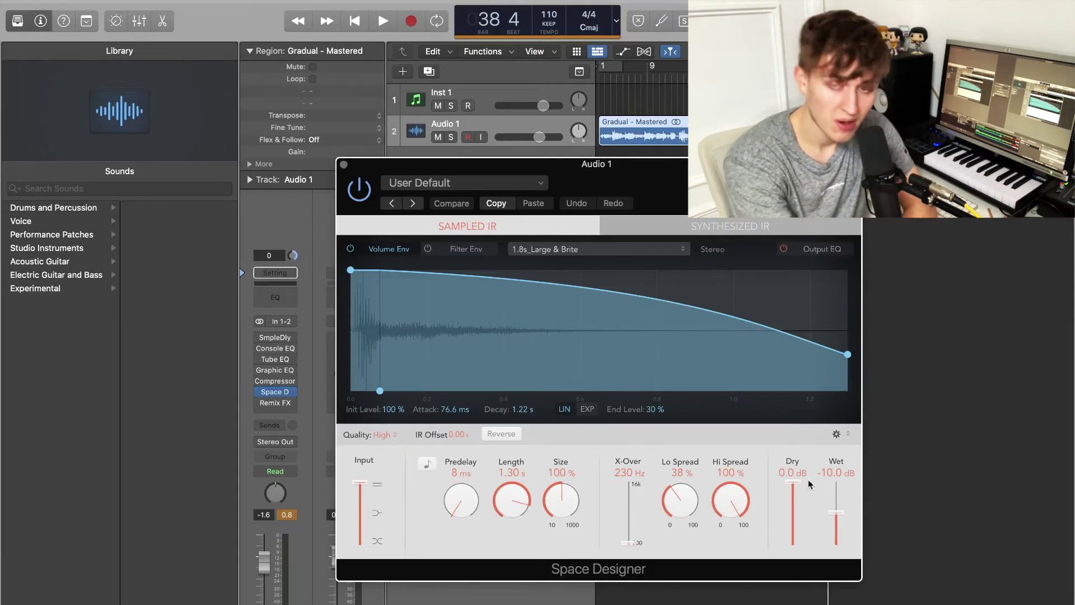
left_click_drag(837, 512, 840, 479)
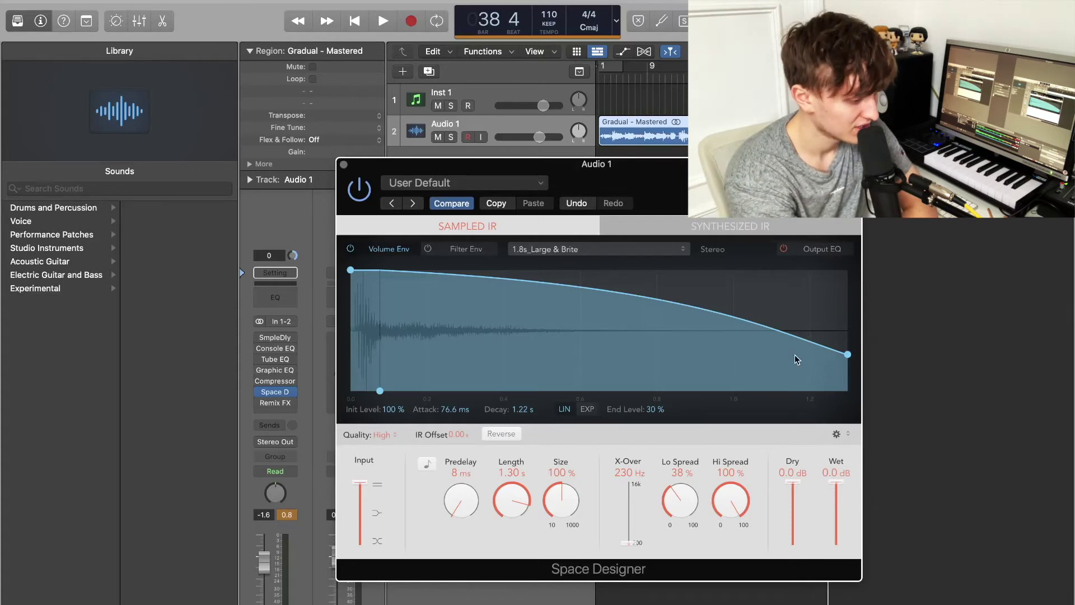
Show Space Designer's Output EQ, turn on the Filter Envelope, and close the plug-in window
left_click(784, 250)
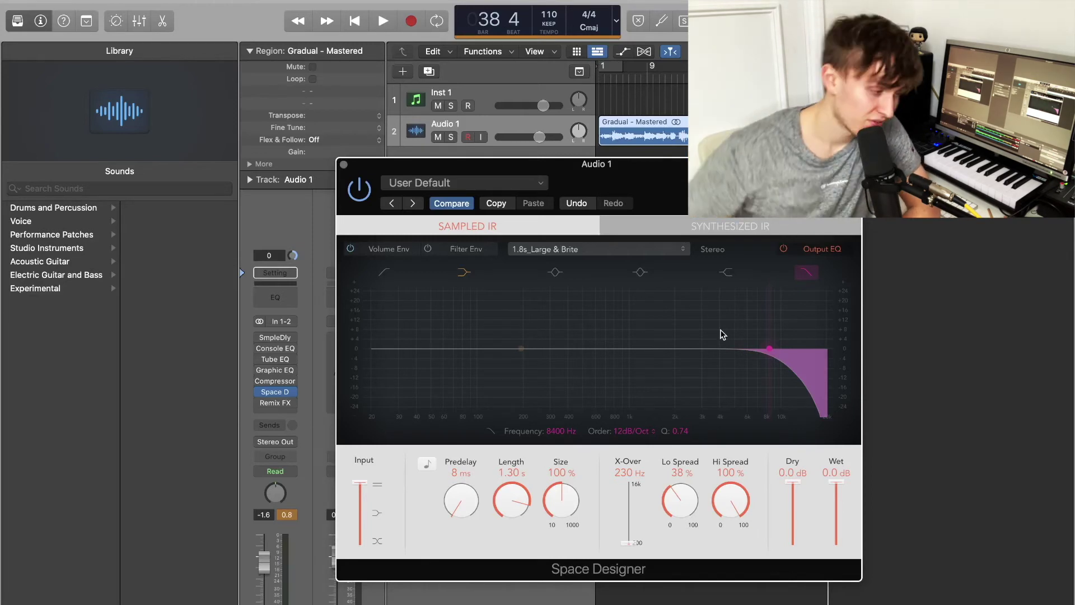
left_click(428, 249)
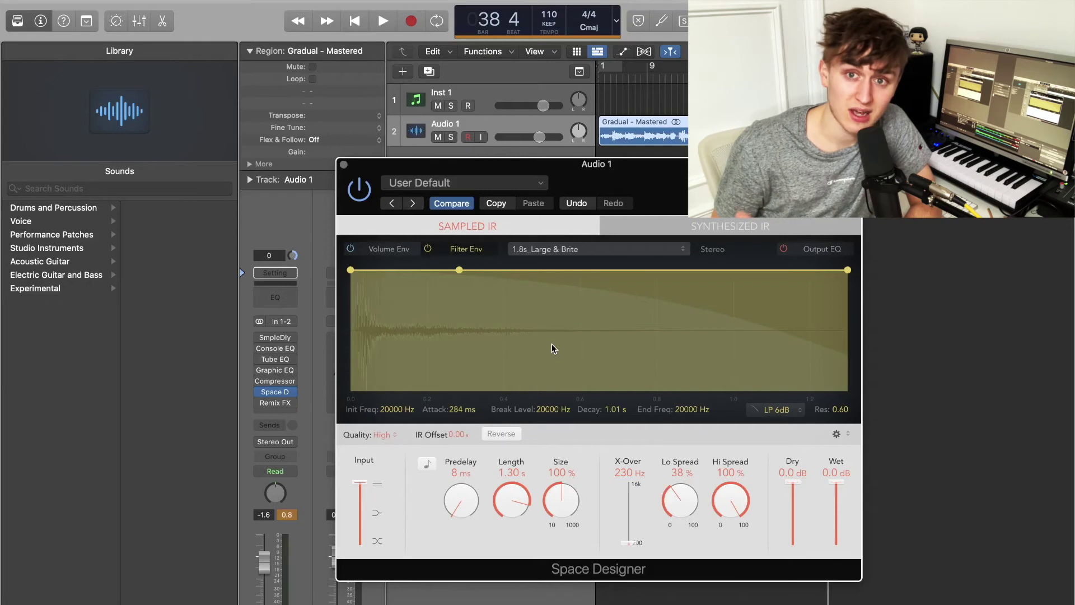
key("super+w")
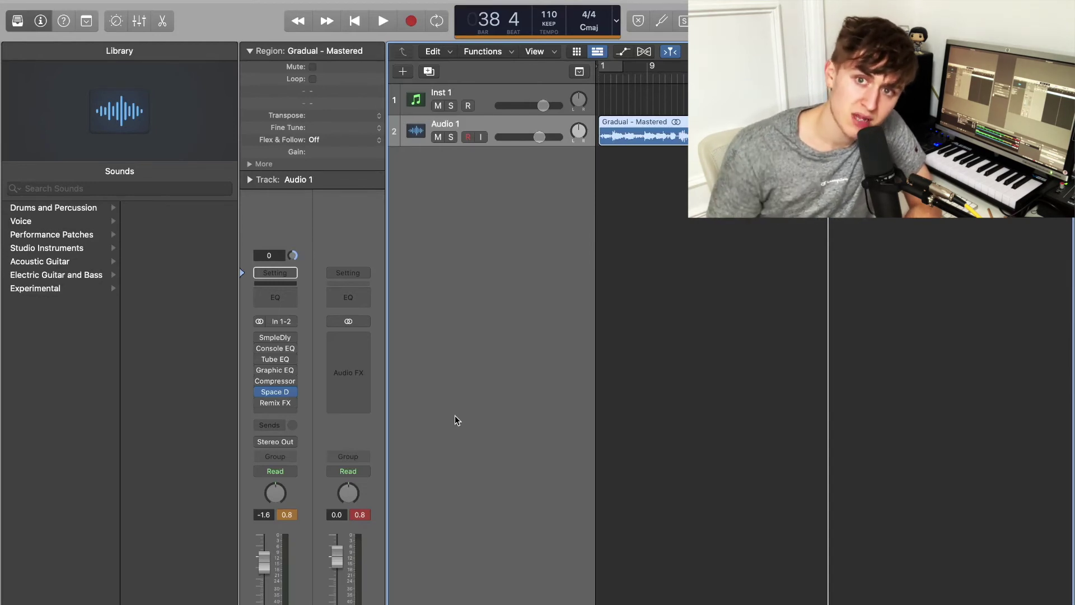
Select the Remix FX slot on Audio 1, rewind to bar 22, play the section briefly and stop
key("Down")
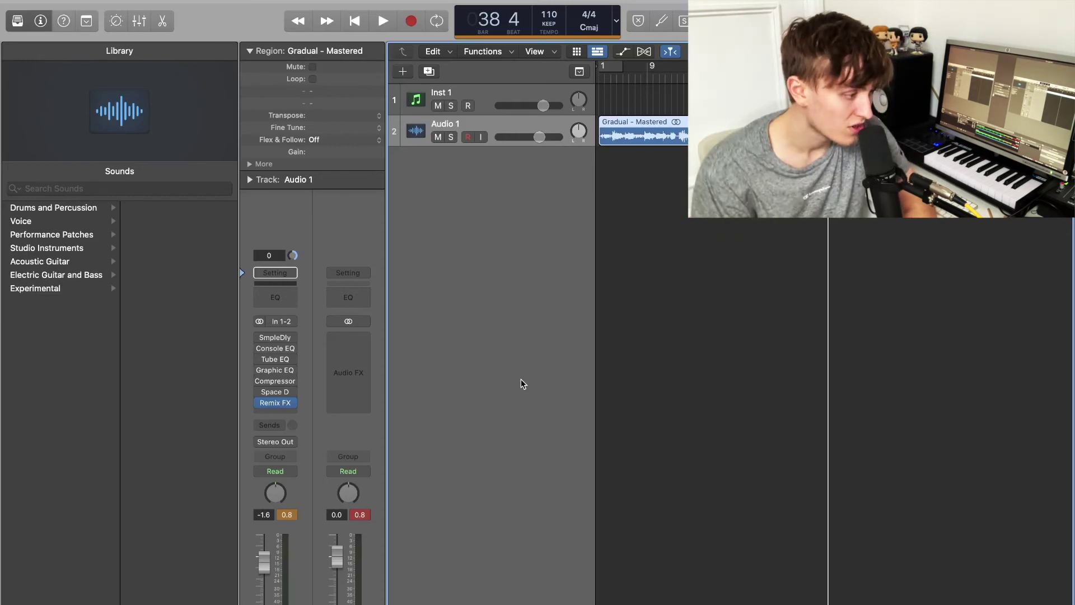
key("comma")
key("comma")
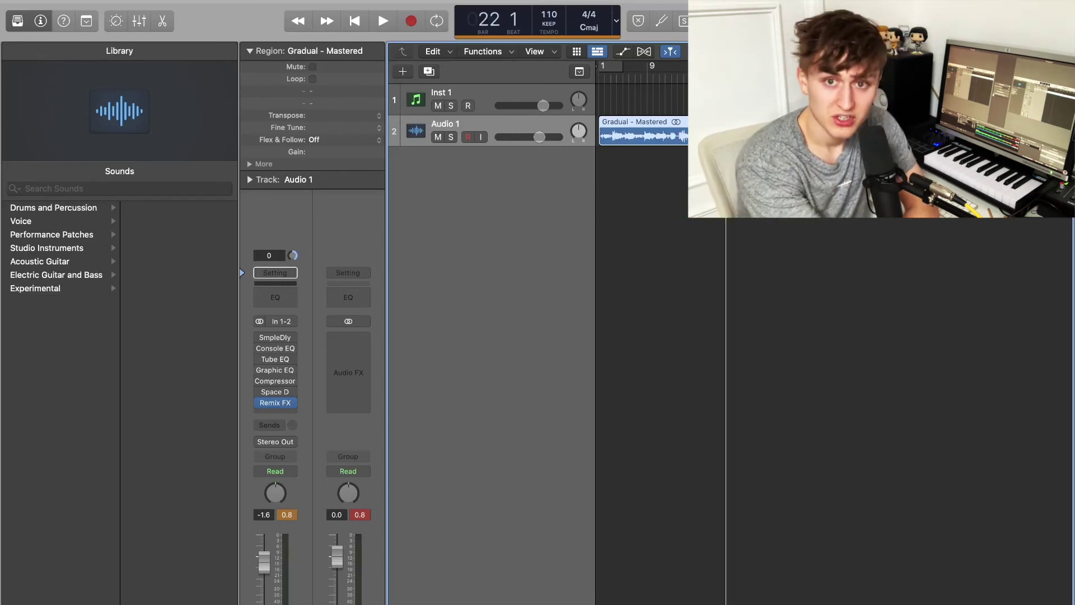
key("space")
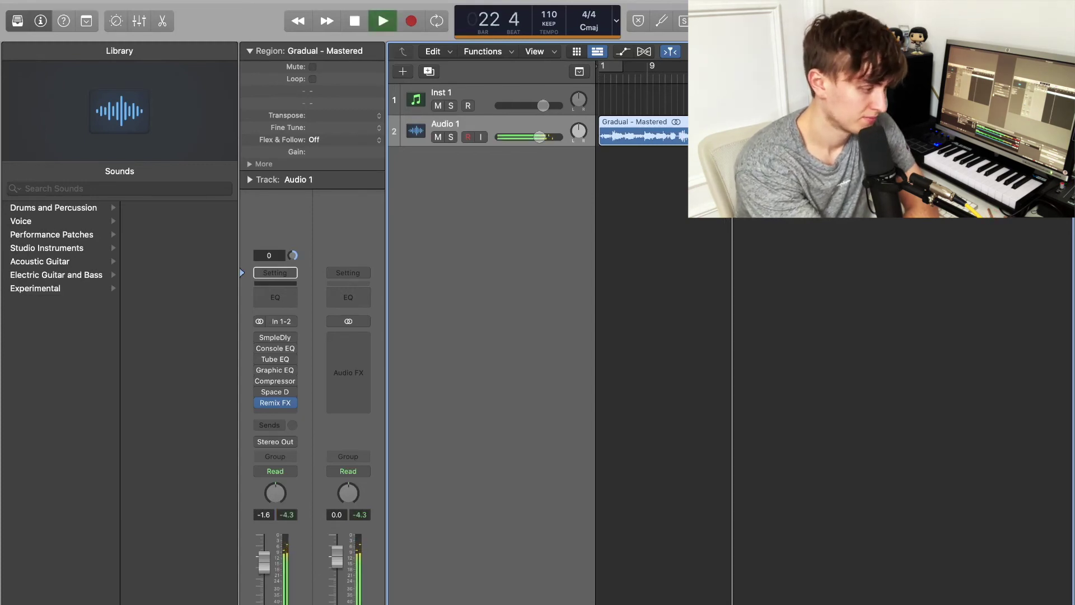
key("space")
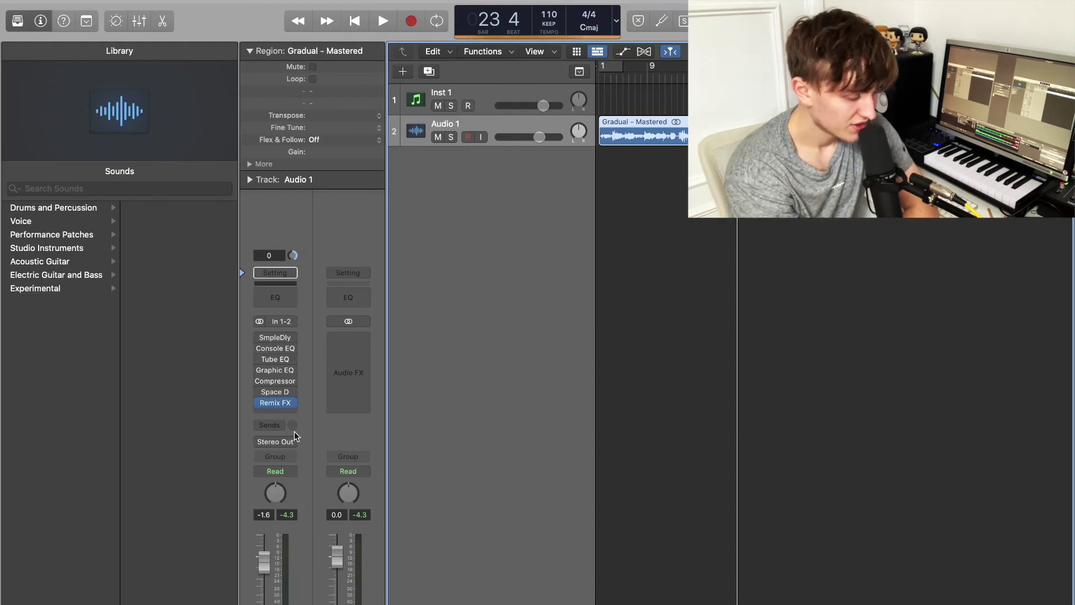
Set Audio 1's automation mode to Touch and, with Remix FX open, start playback at about bar 26
left_click(279, 472)
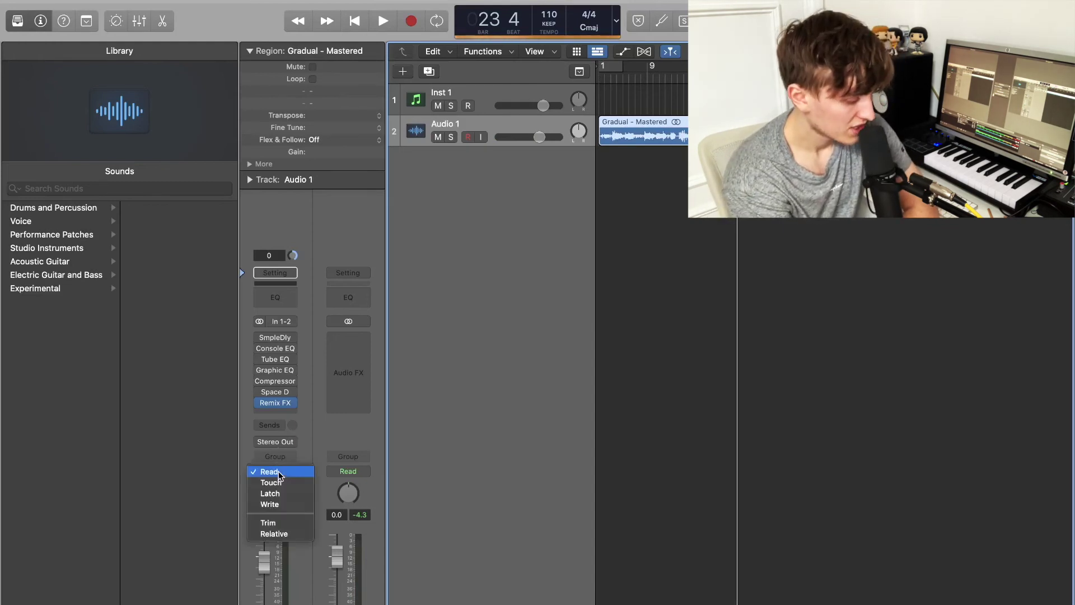
left_click(271, 483)
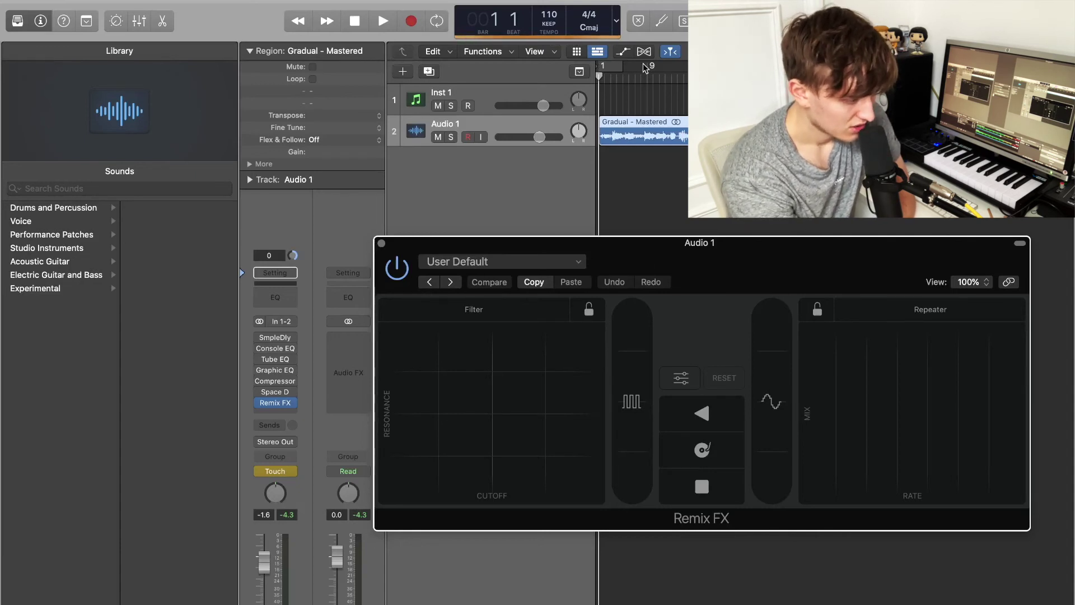
double_click(753, 67)
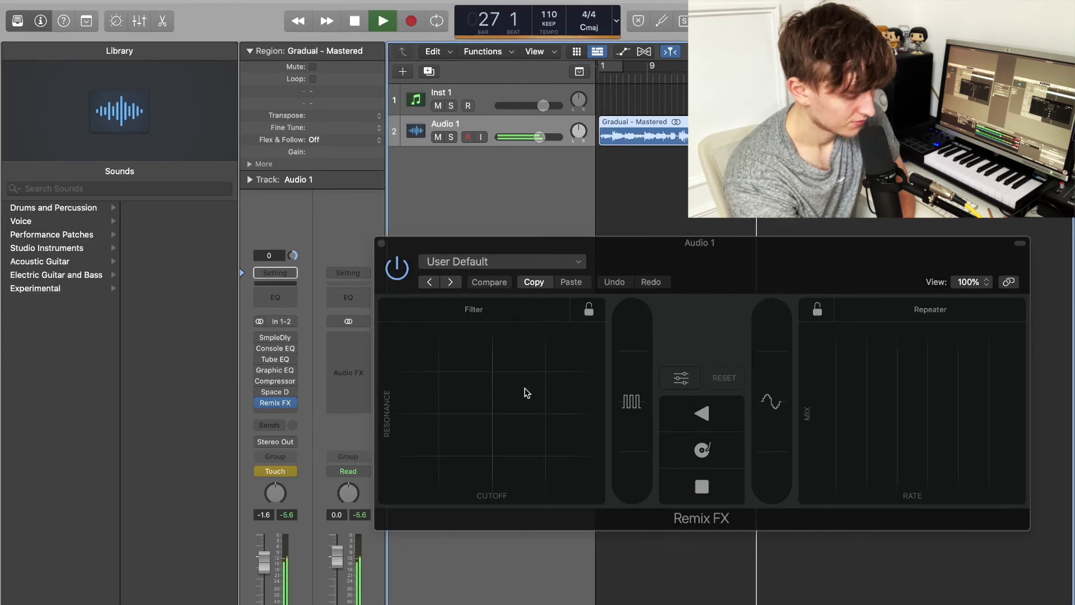
Move the Remix FX filter's cutoff and resonance point during playback to write automation, and stop playback
left_click(496, 409)
mouse_move(496, 412)
left_mouse_down()
mouse_move(451, 406)
mouse_move(428, 424)
mouse_move(428, 443)
mouse_move(495, 406)
left_mouse_up()
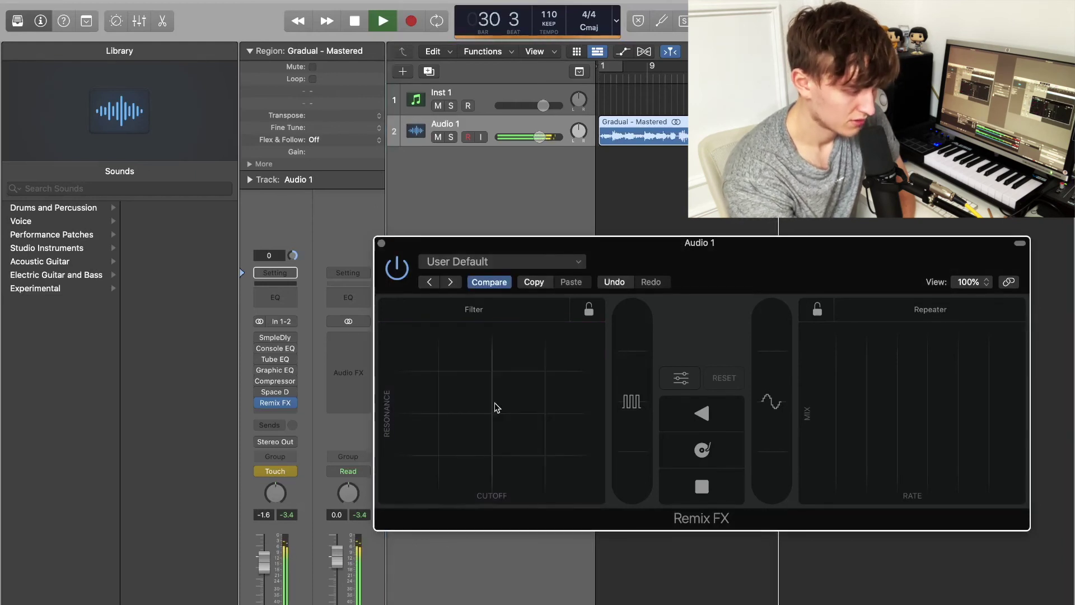
key("space")
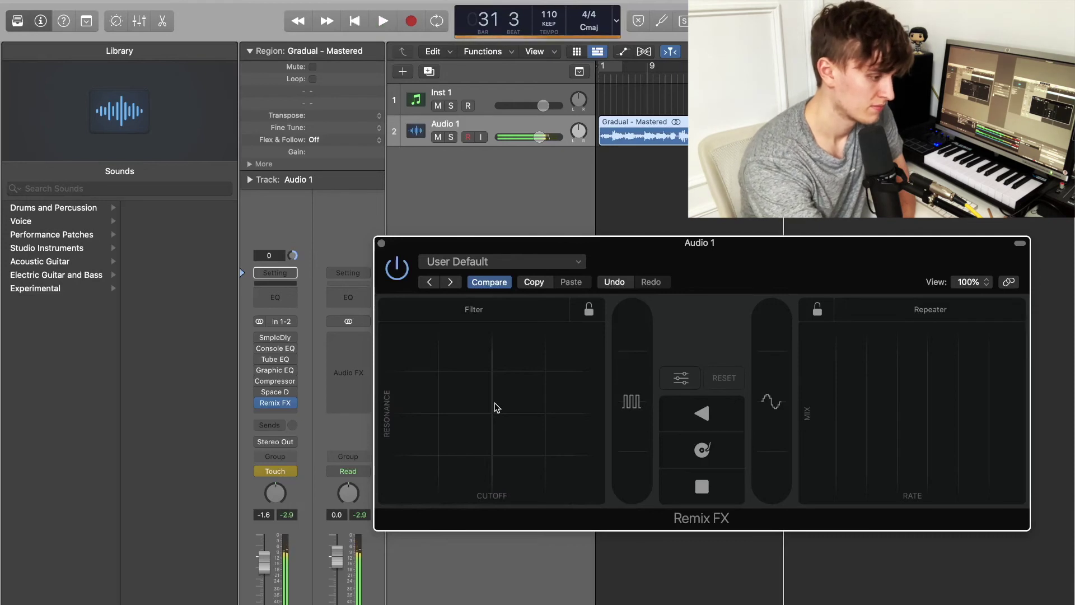
Close the Remix FX window, play Audio 1 from bar 26 to hear the filter automation, and stop
key("super+w")
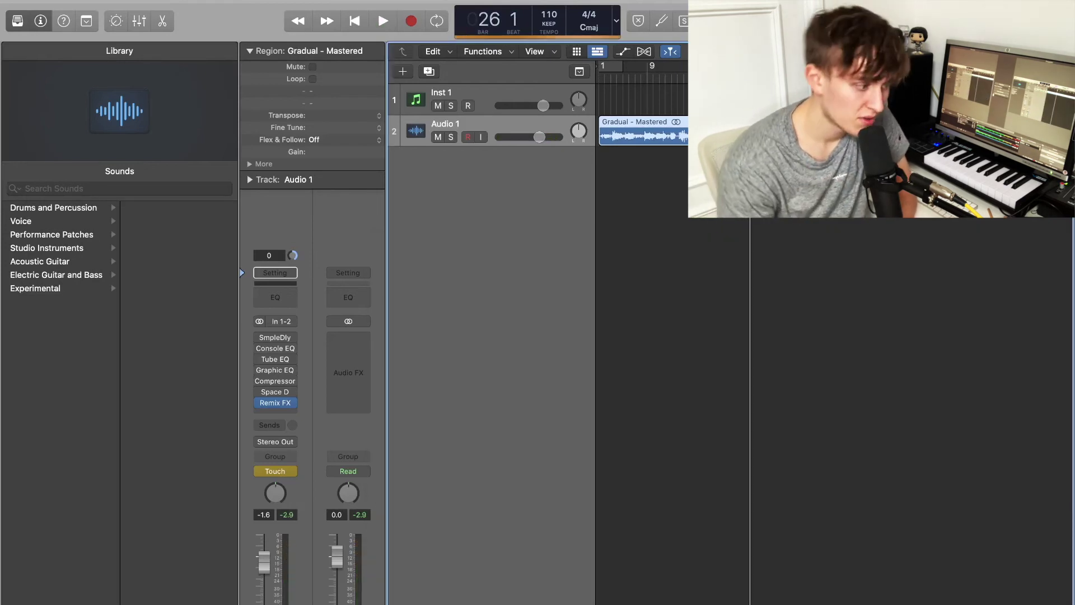
key("space")
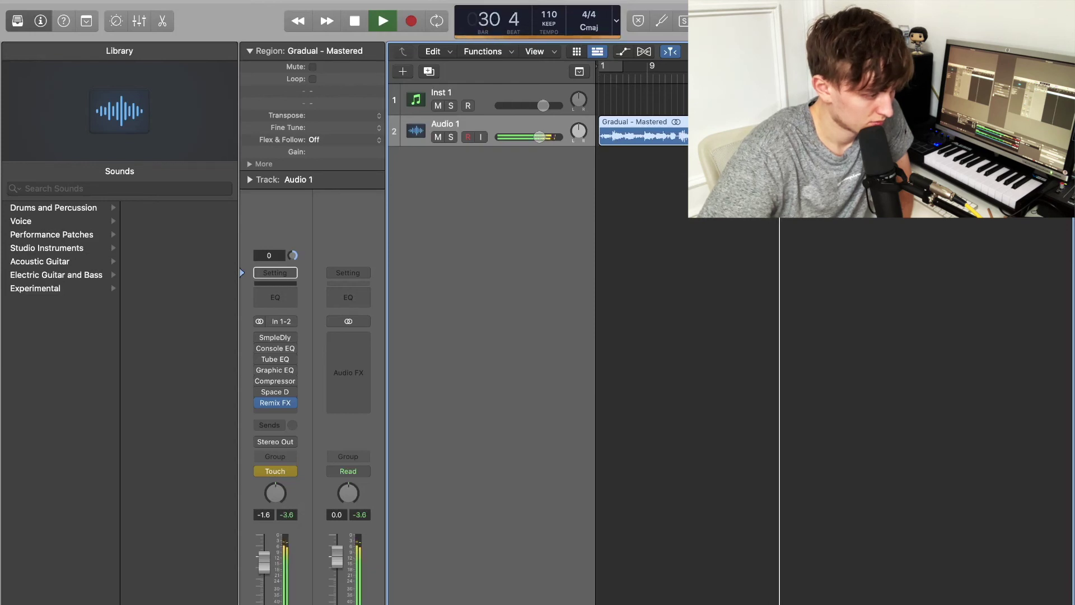
key("space")
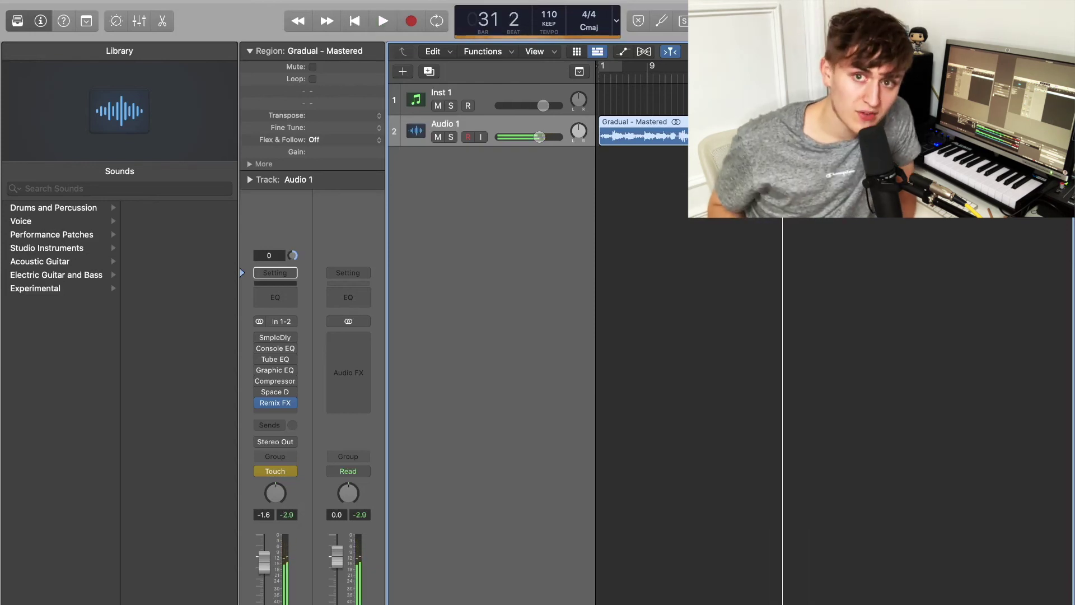